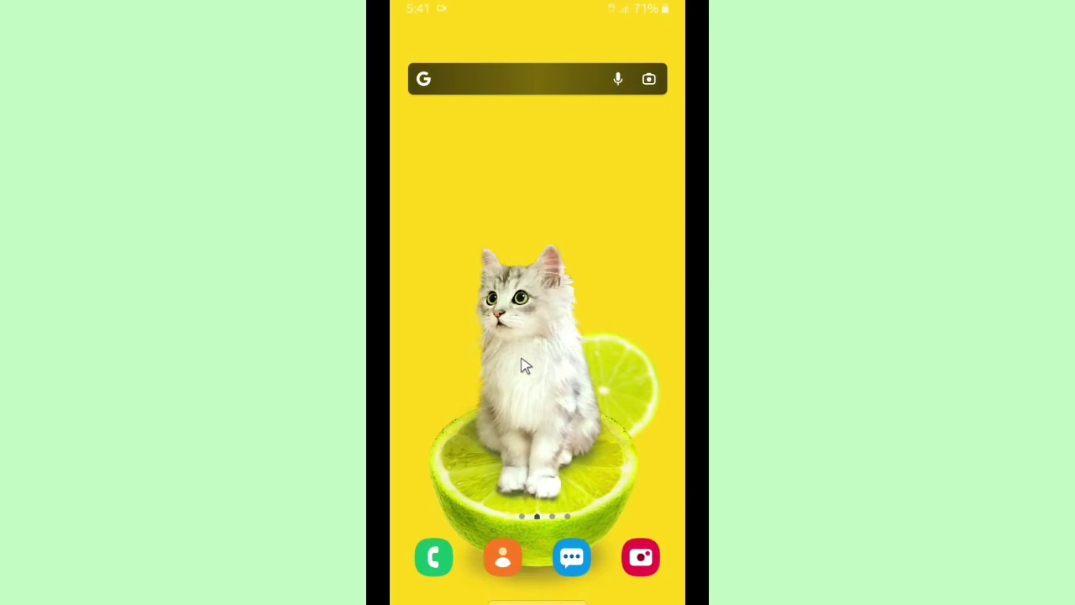
# Open the Android app drawer listing all installed apps.
pyautogui.moveTo(528, 353); pyautogui.dragTo(533, 303)
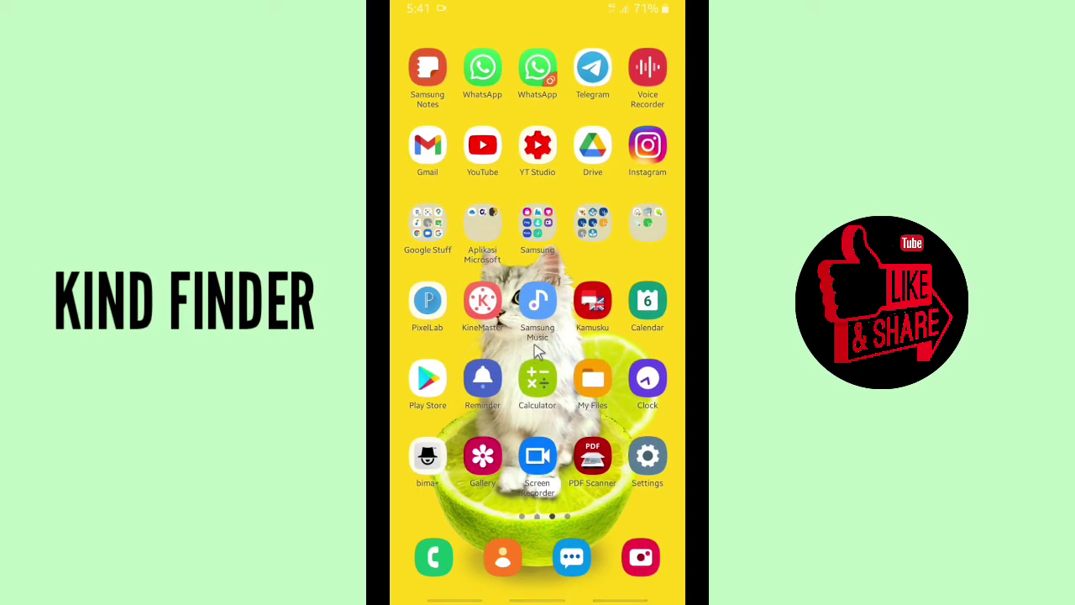
# Launch Telegram and open the BotFather chat from the search list.
pyautogui.click(593, 71)
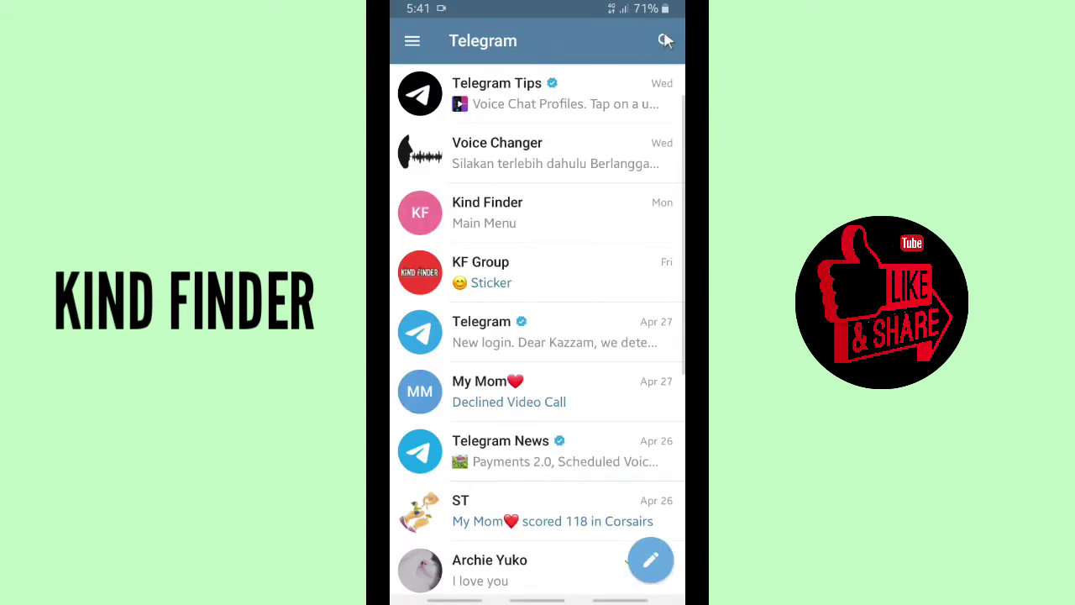
pyautogui.click(664, 41)
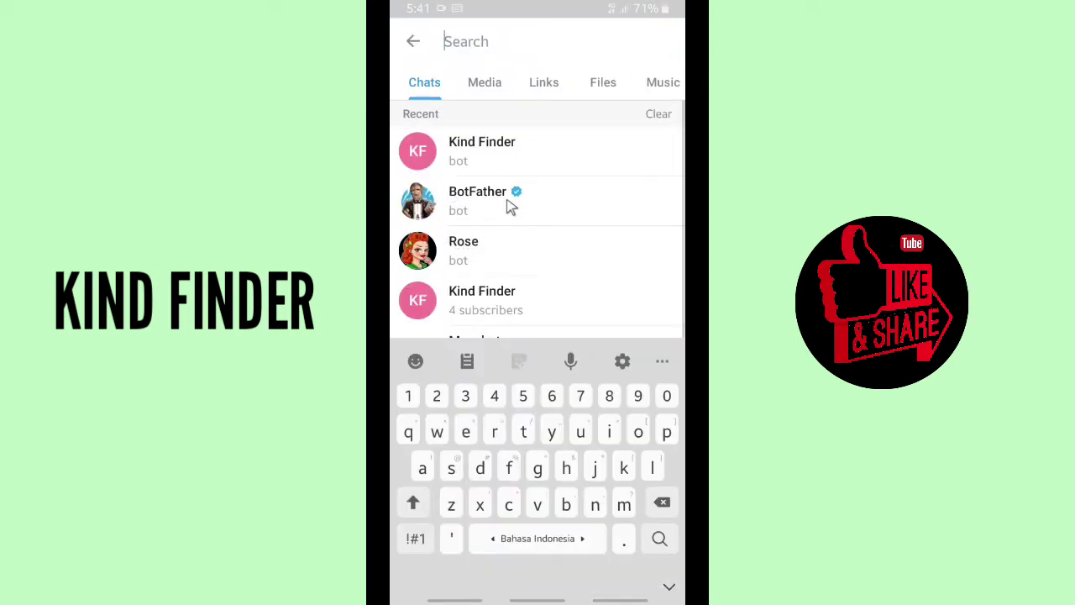
pyautogui.click(477, 214)
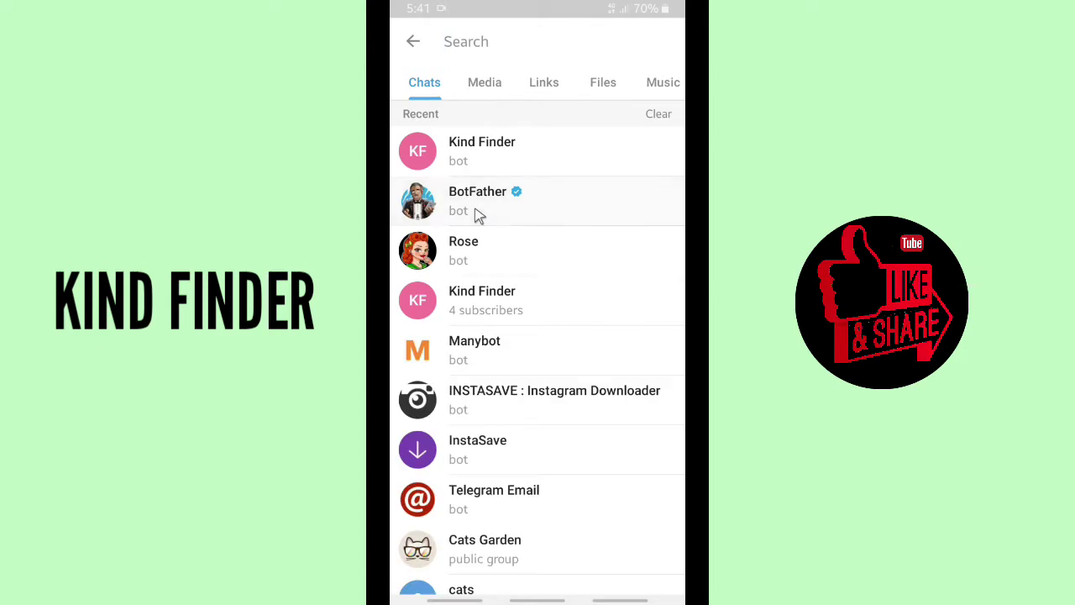
pyautogui.scroll(3, 519, 225)
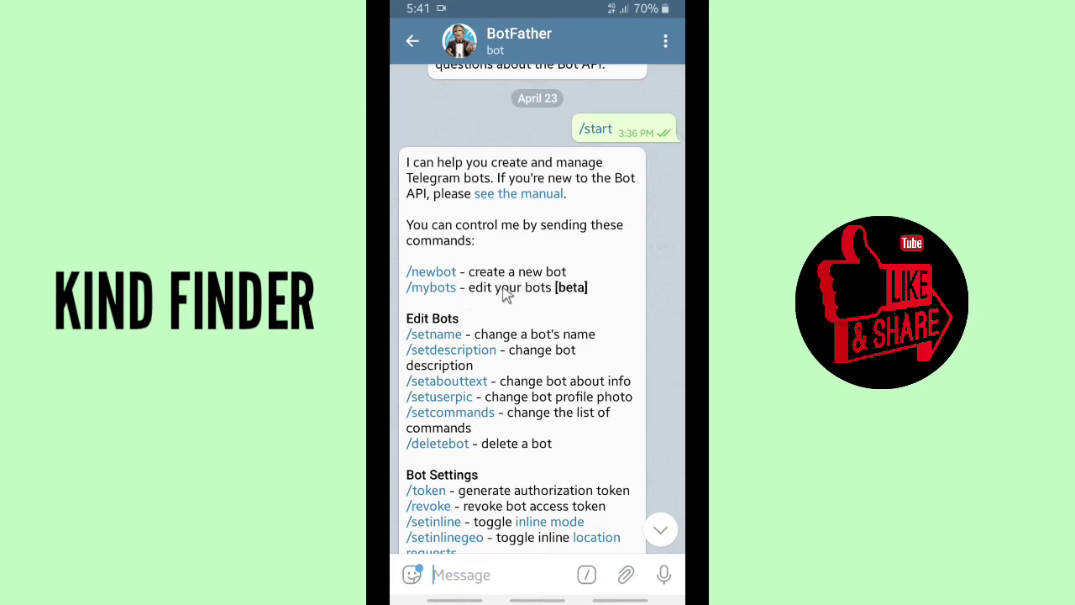
pyautogui.click(432, 288)
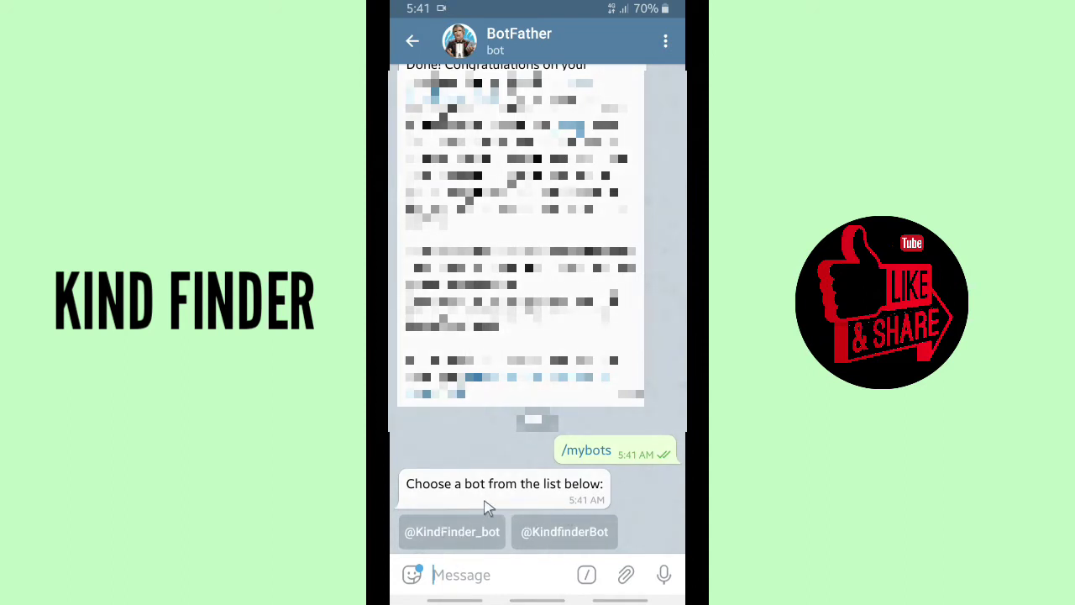
pyautogui.click(452, 532)
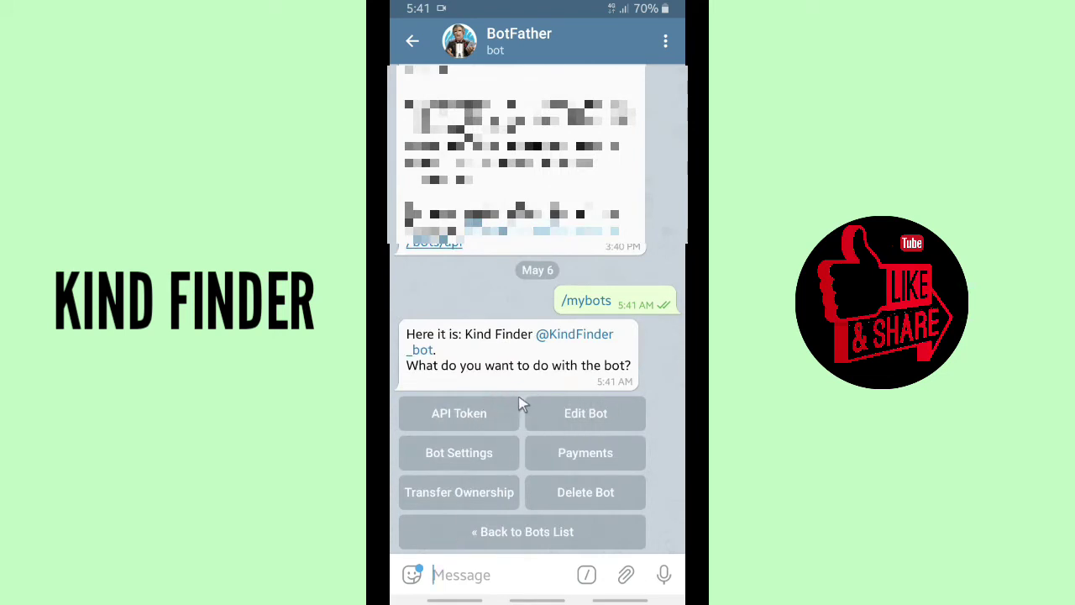
pyautogui.click(607, 415)
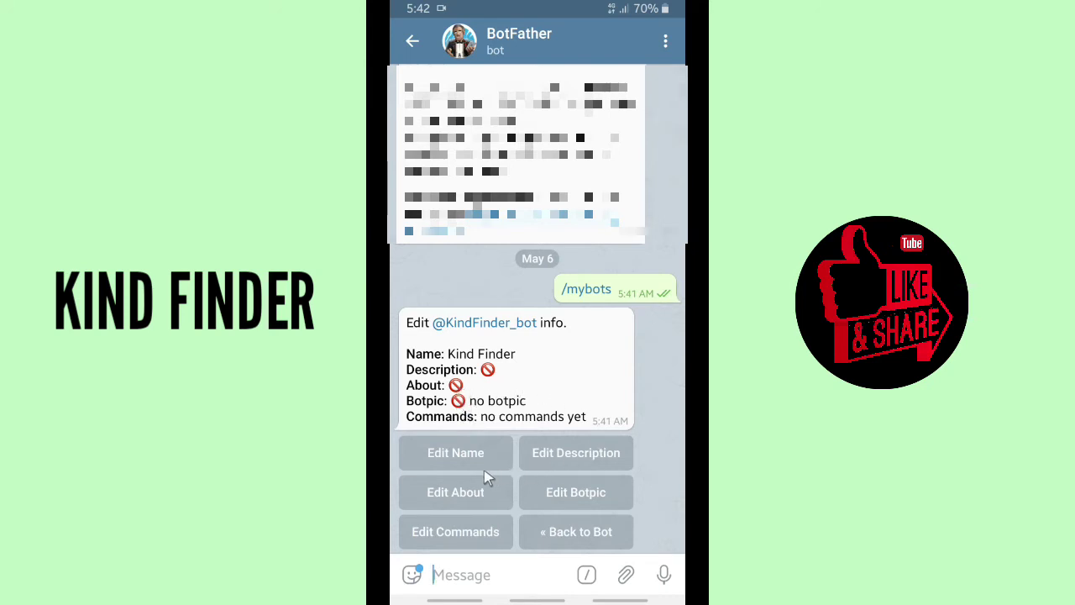
pyautogui.click(582, 457)
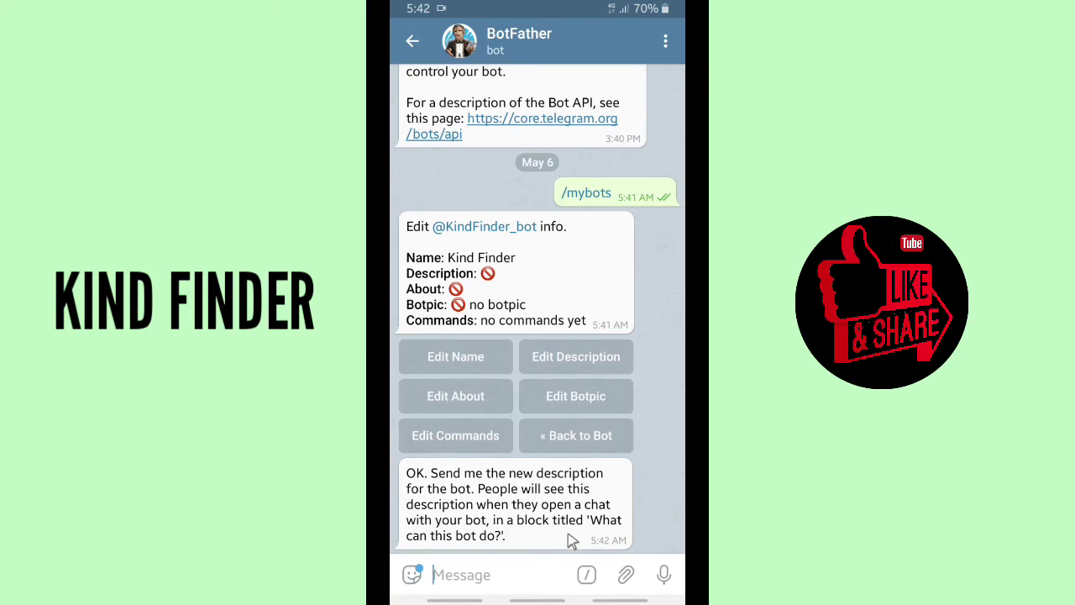
# Write the description 'Kind Finder bot will help you to fix your problems and also give tips for you.' with a Thanks line.
pyautogui.click(495, 571)
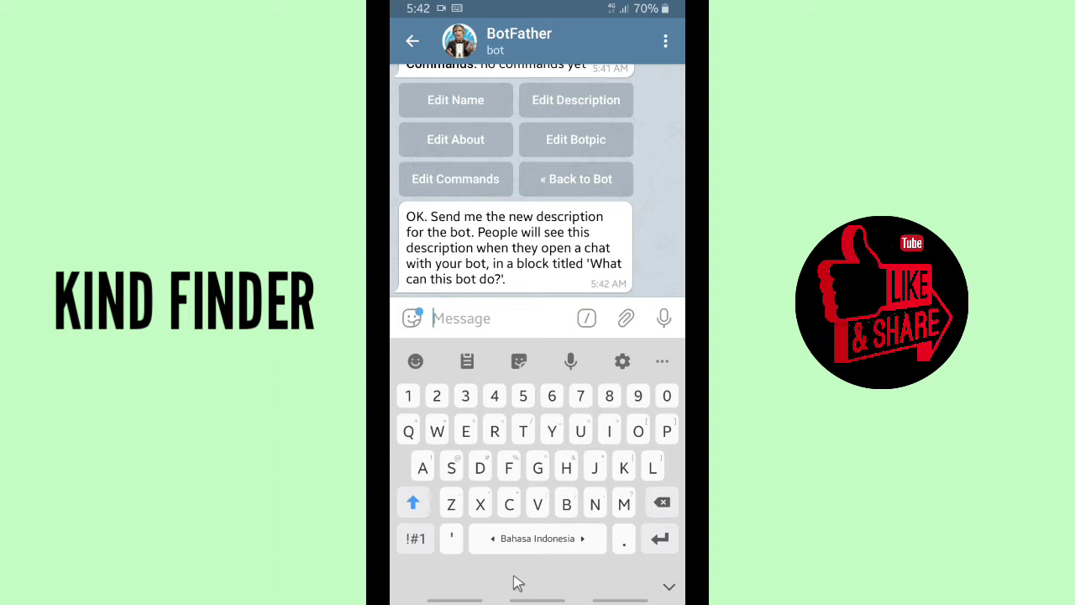
pyautogui.write('Kind G')
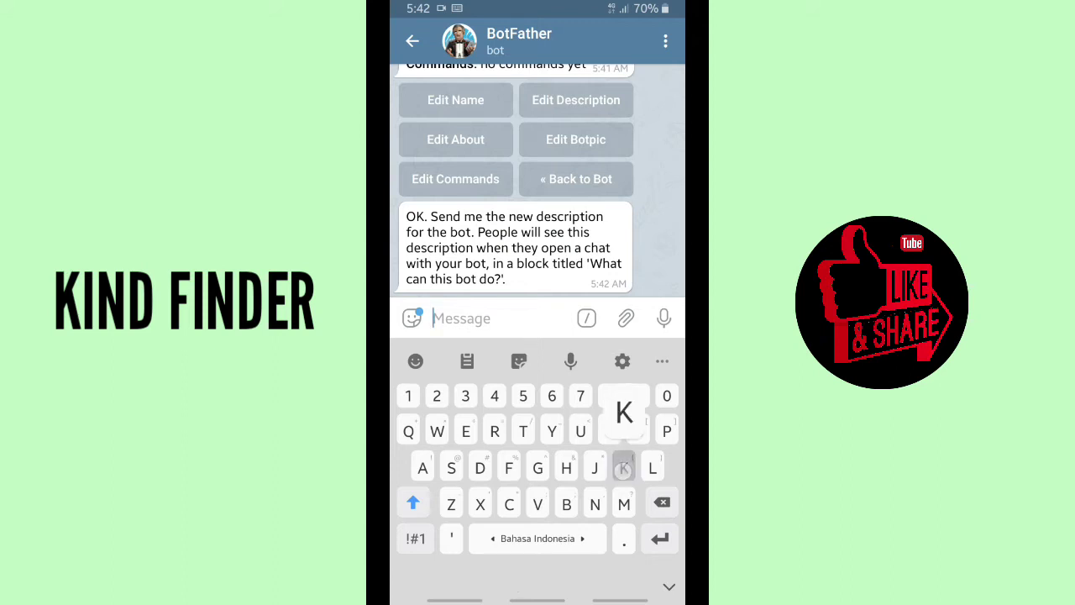
pyautogui.press('BackSpace')
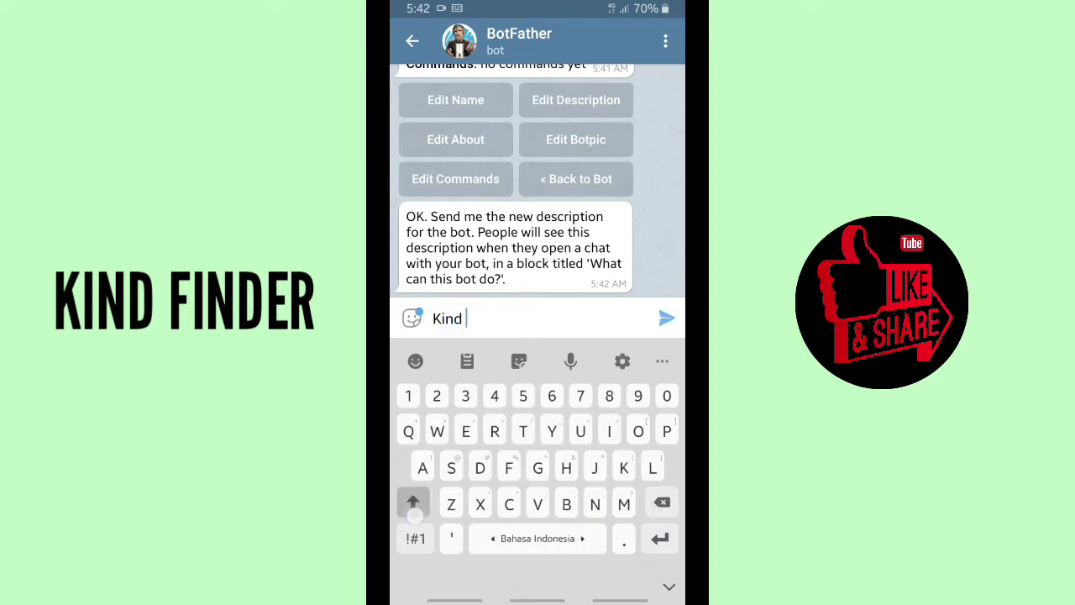
pyautogui.write('Finder bot wil')
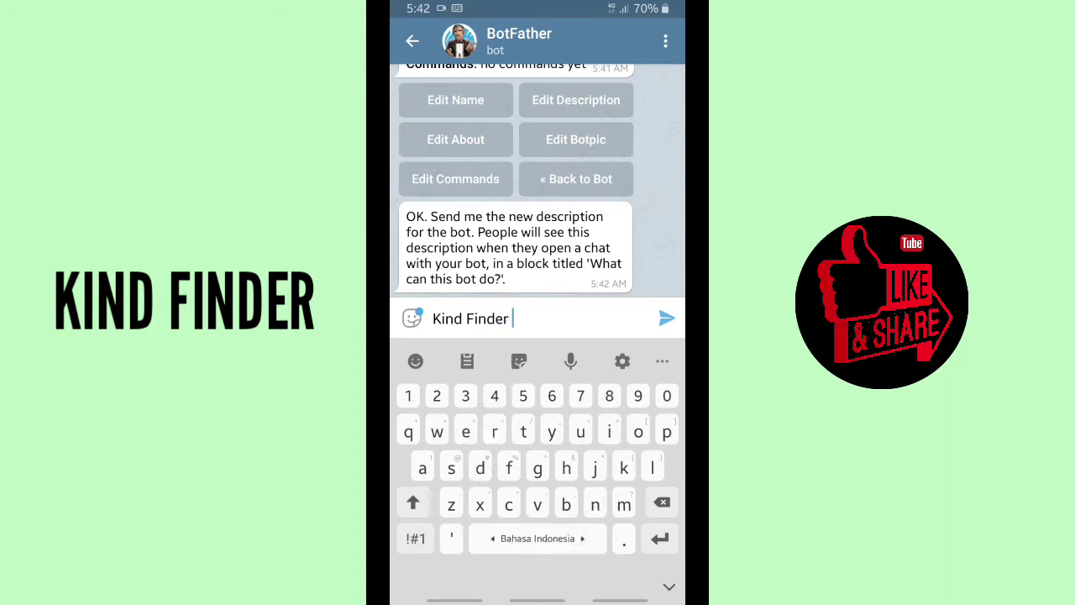
pyautogui.write('l help you to ')
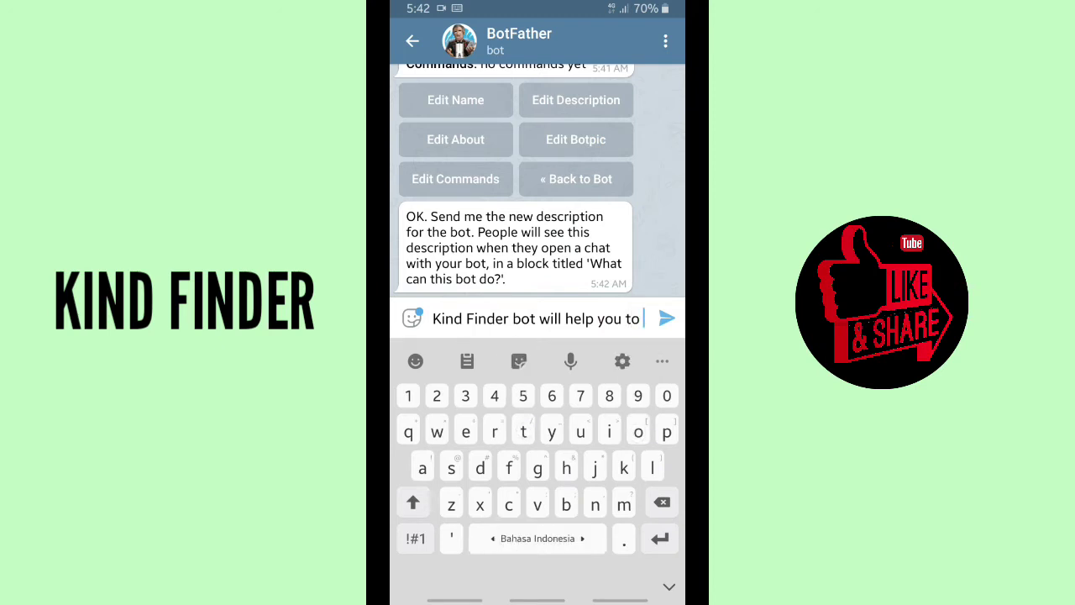
pyautogui.write('fix you')
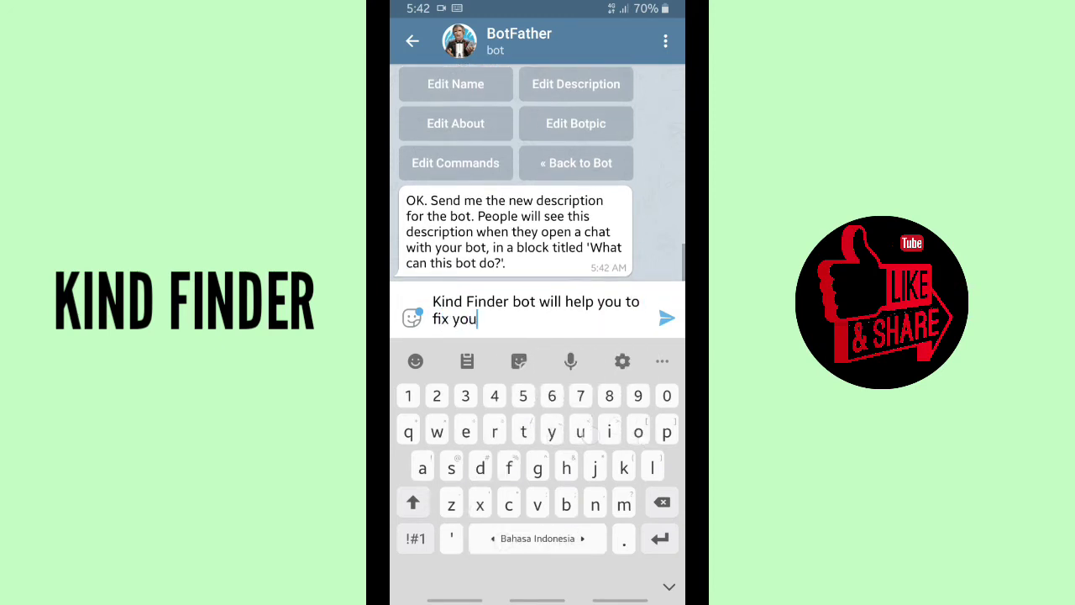
pyautogui.write('r proble')
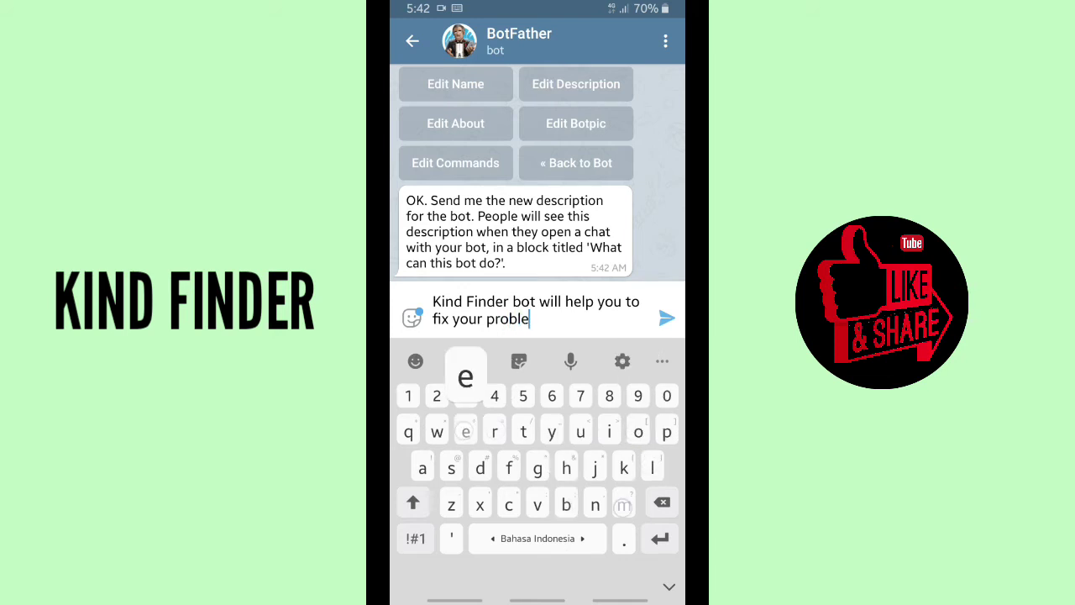
pyautogui.write('ms and also')
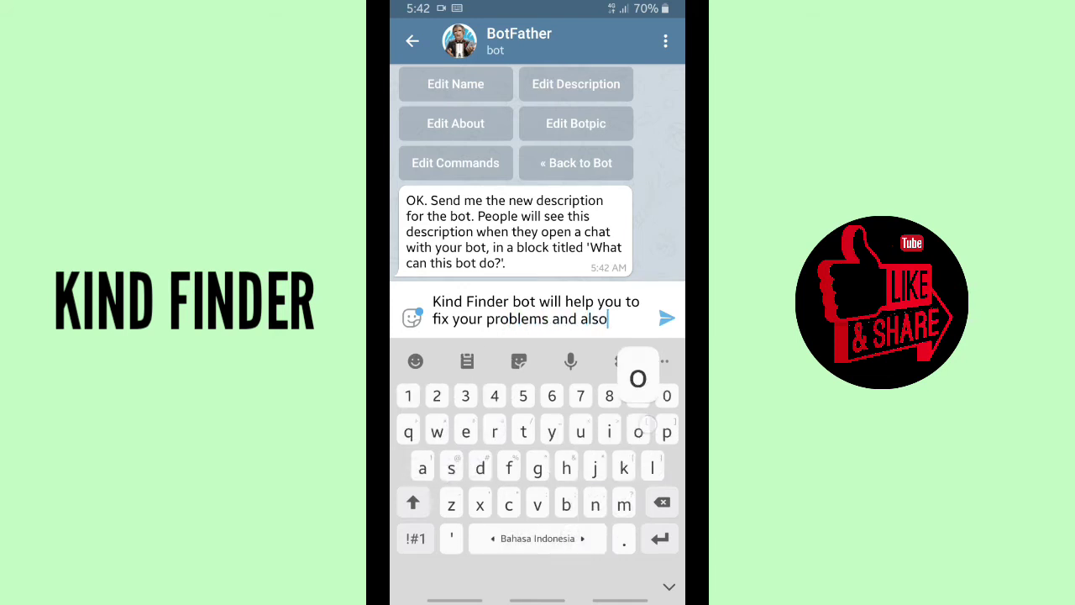
pyautogui.write(' give ')
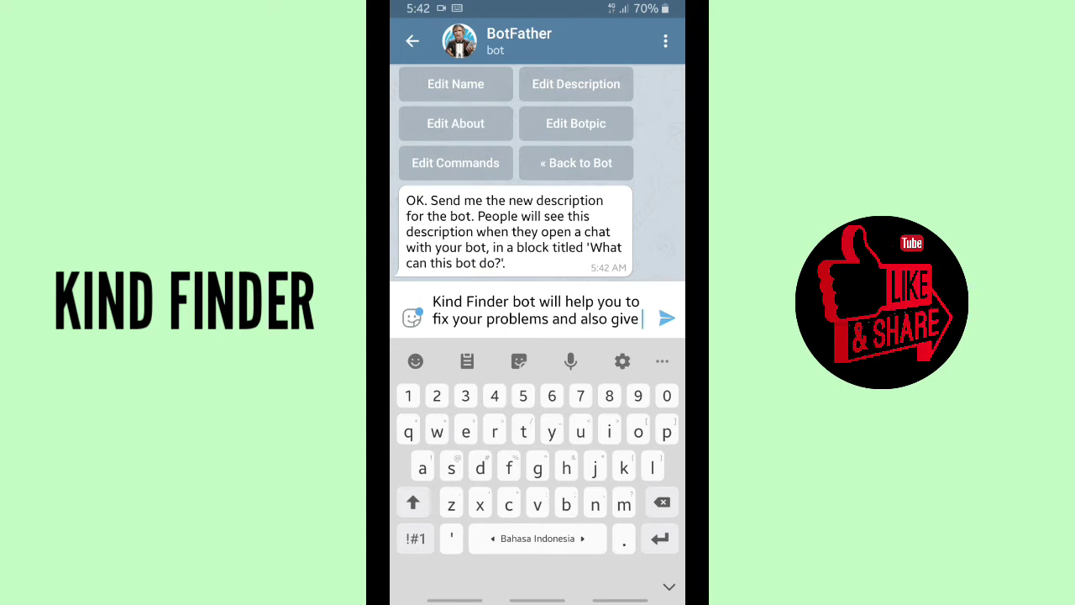
pyautogui.write('tips a')
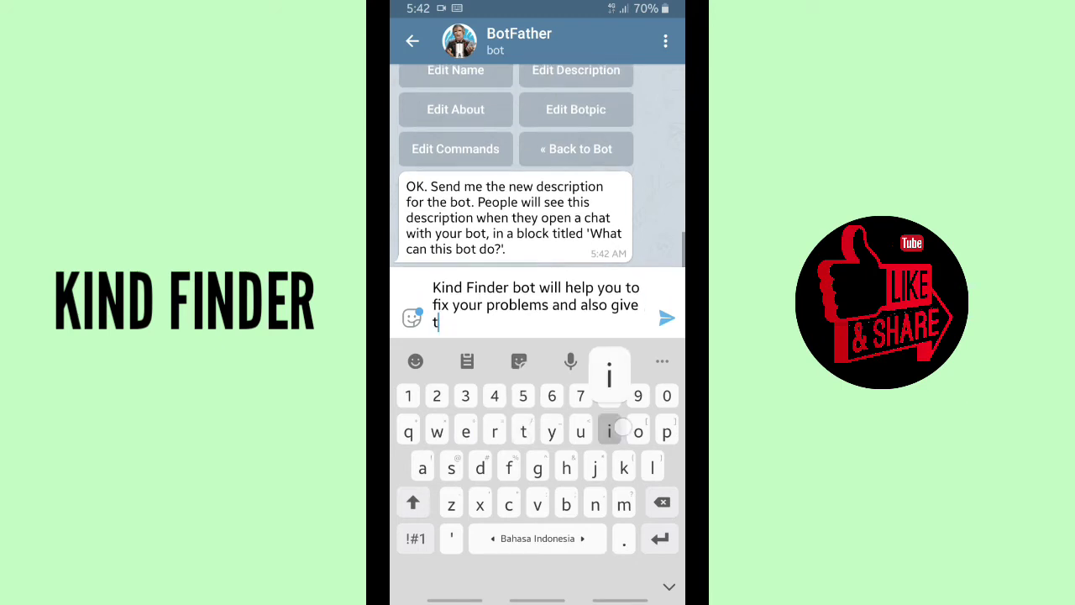
pyautogui.write('nd')
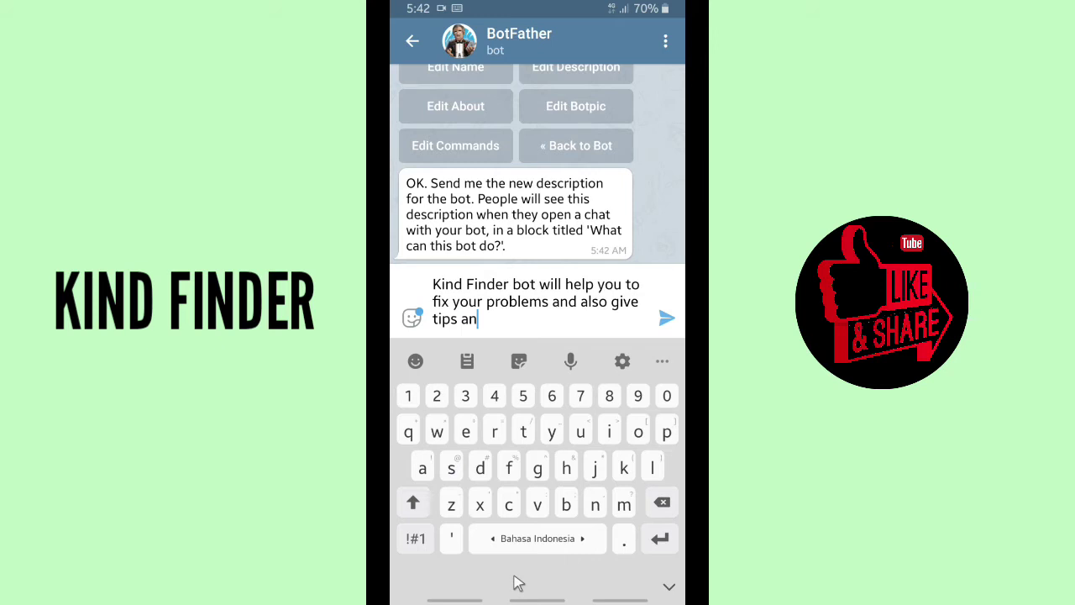
pyautogui.press('BackSpace')
pyautogui.press('BackSpace')
pyautogui.press('BackSpace')
pyautogui.write('for')
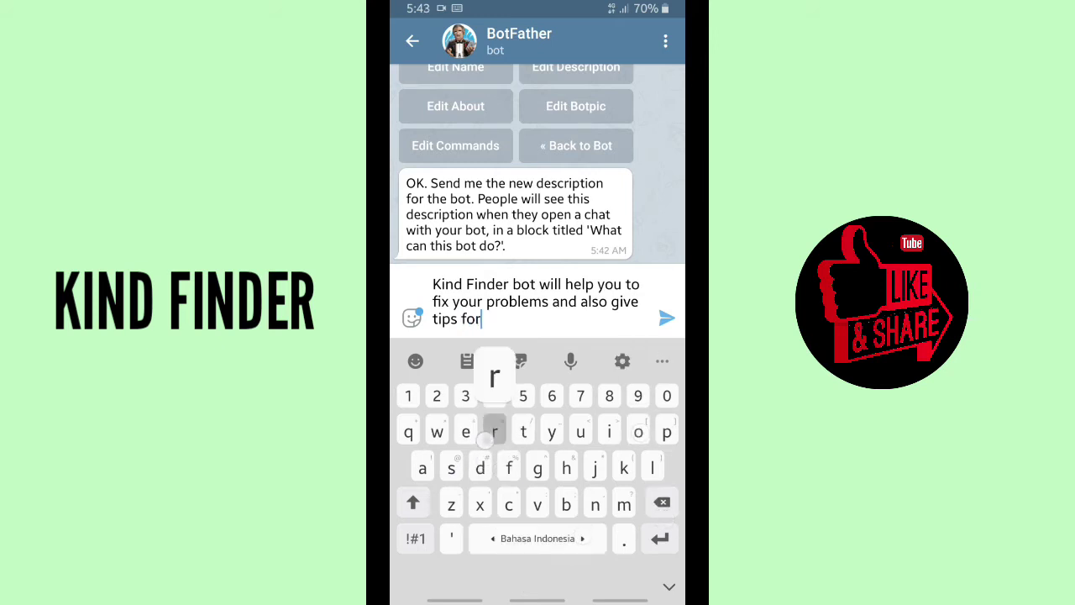
pyautogui.write(' your ')
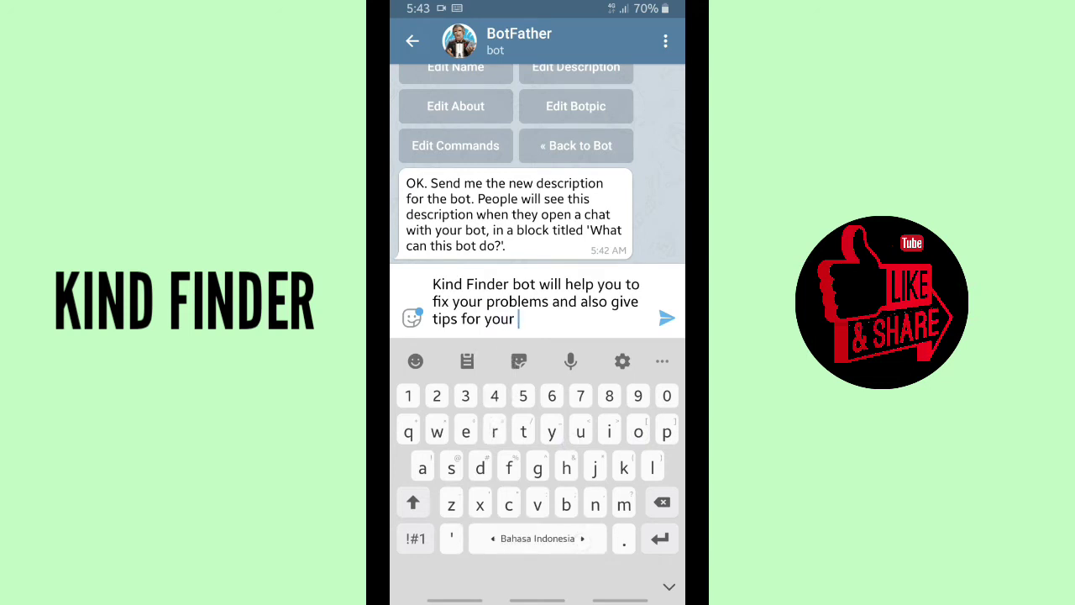
pyautogui.write('phone.')
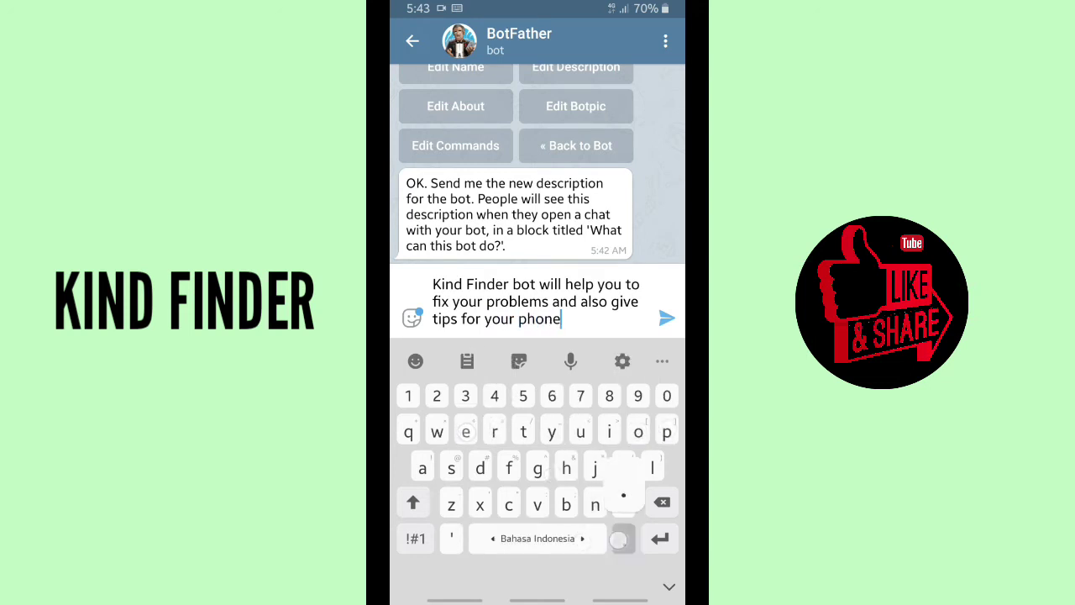
pyautogui.press('BackSpace')
pyautogui.press('BackSpace')
pyautogui.press('BackSpace')
pyautogui.press('BackSpace')
pyautogui.press('BackSpace')
pyautogui.press('BackSpace')
pyautogui.press('BackSpace')
pyautogui.press('BackSpace')
pyautogui.press('BackSpace')
pyautogui.press('BackSpace')
pyautogui.press('BackSpace')
pyautogui.press('BackSpace')
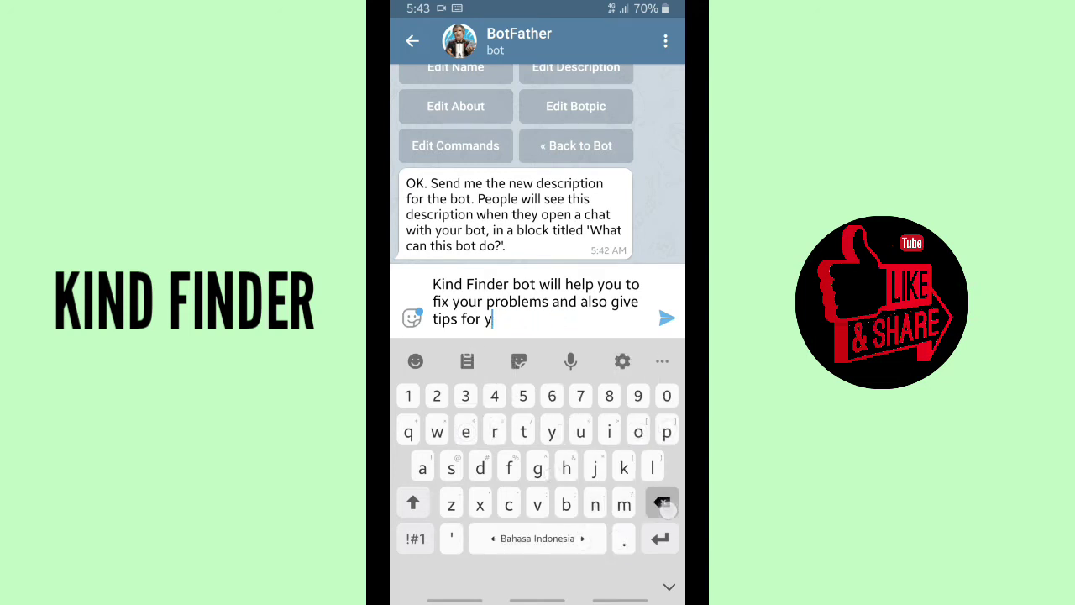
pyautogui.write('you')
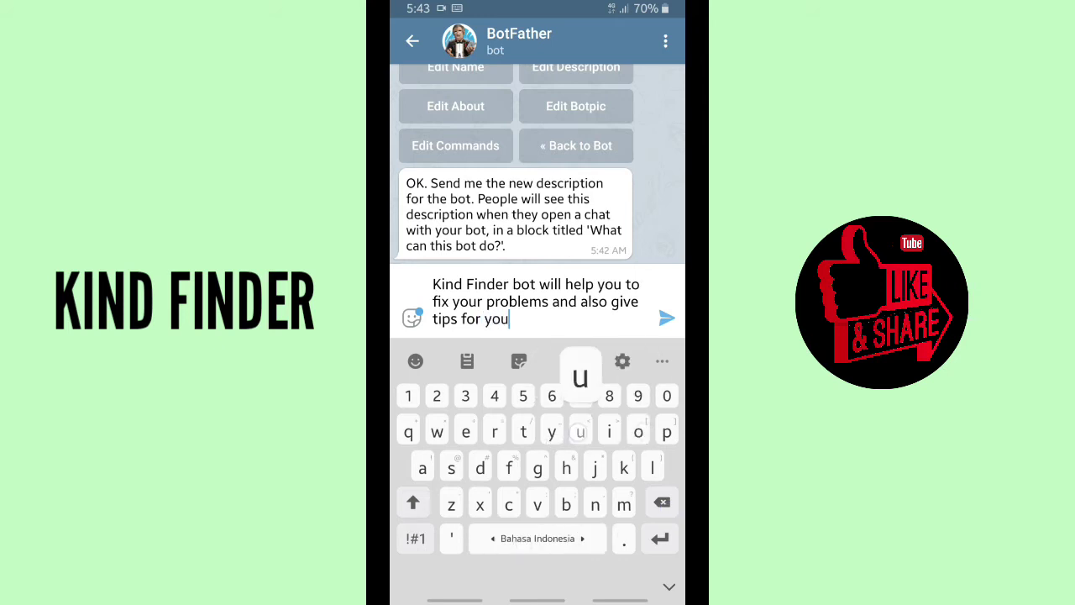
pyautogui.write('.')
pyautogui.press('Return')
pyautogui.write('T')
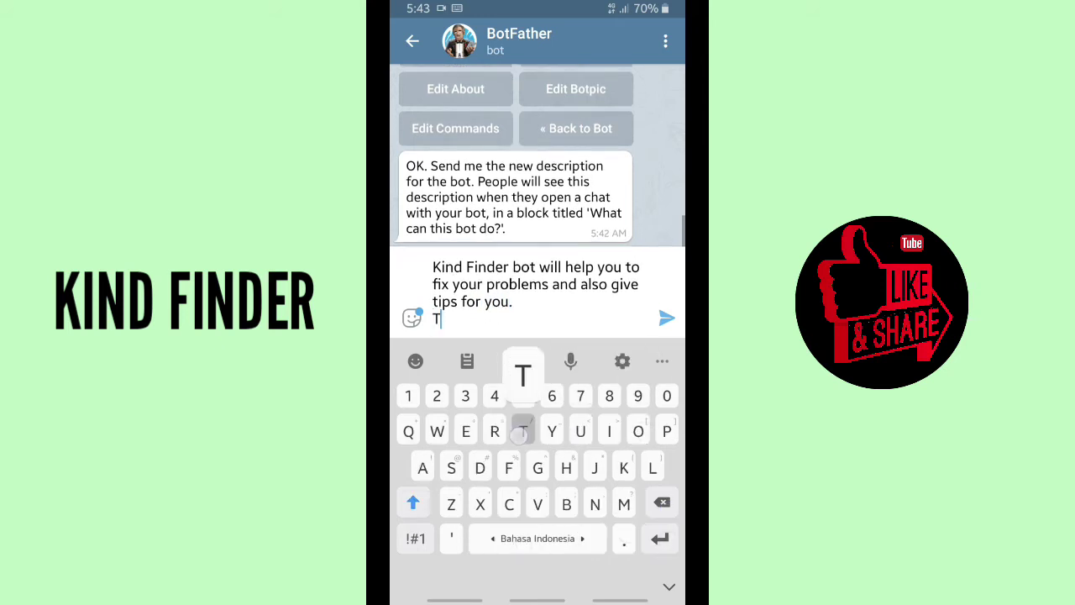
pyautogui.write('hanka')
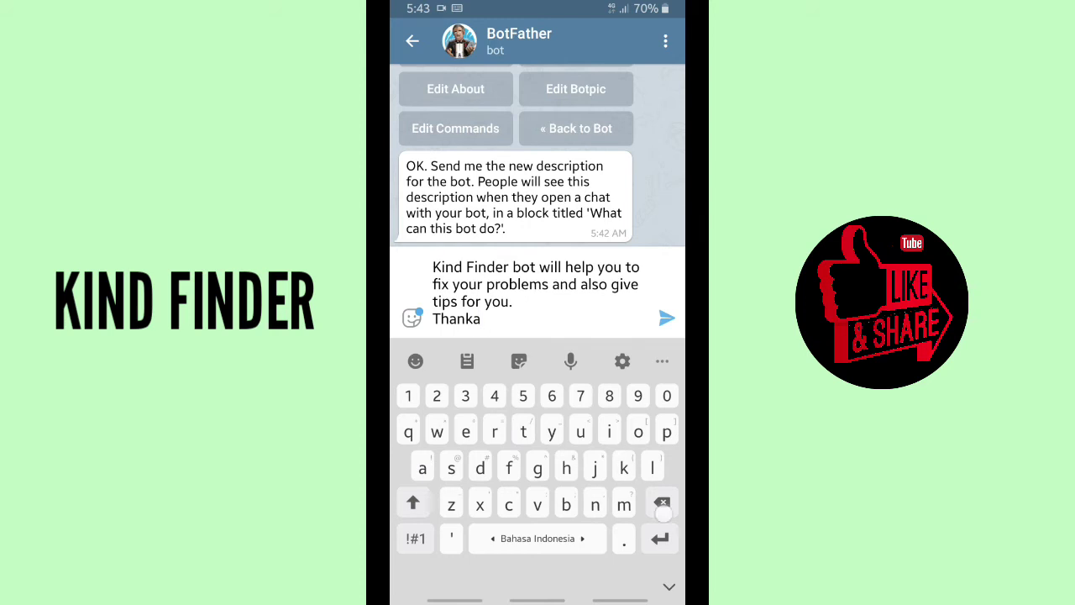
pyautogui.press('BackSpace')
pyautogui.write('s')
# Add the 😇 emoji and send the description to BotFather.
pyautogui.click(415, 361)
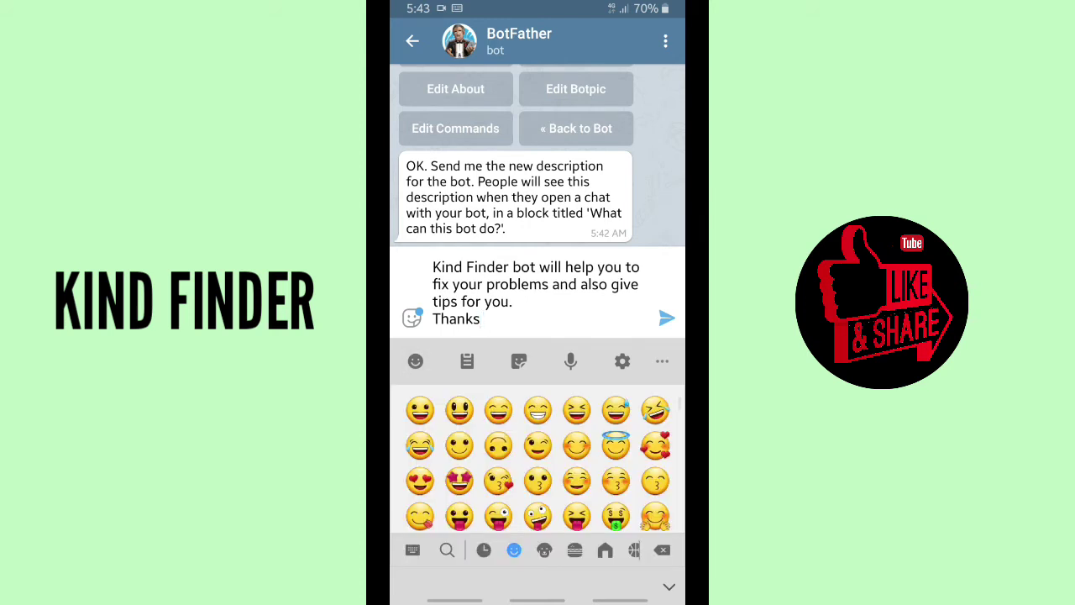
pyautogui.write('😇')
pyautogui.click(666, 318)
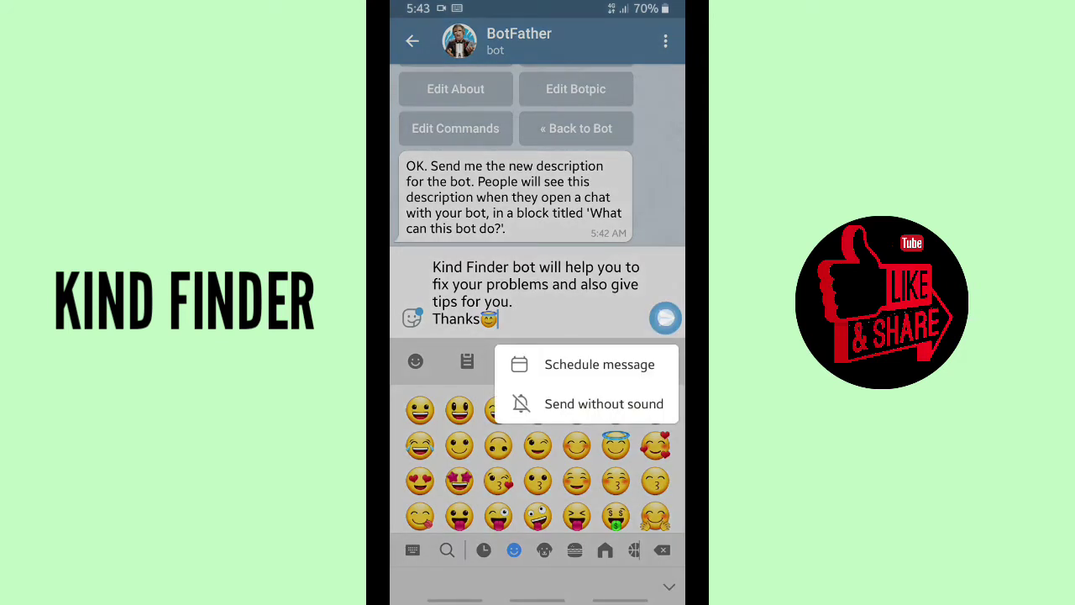
pyautogui.press('Escape')
pyautogui.click(665, 317)
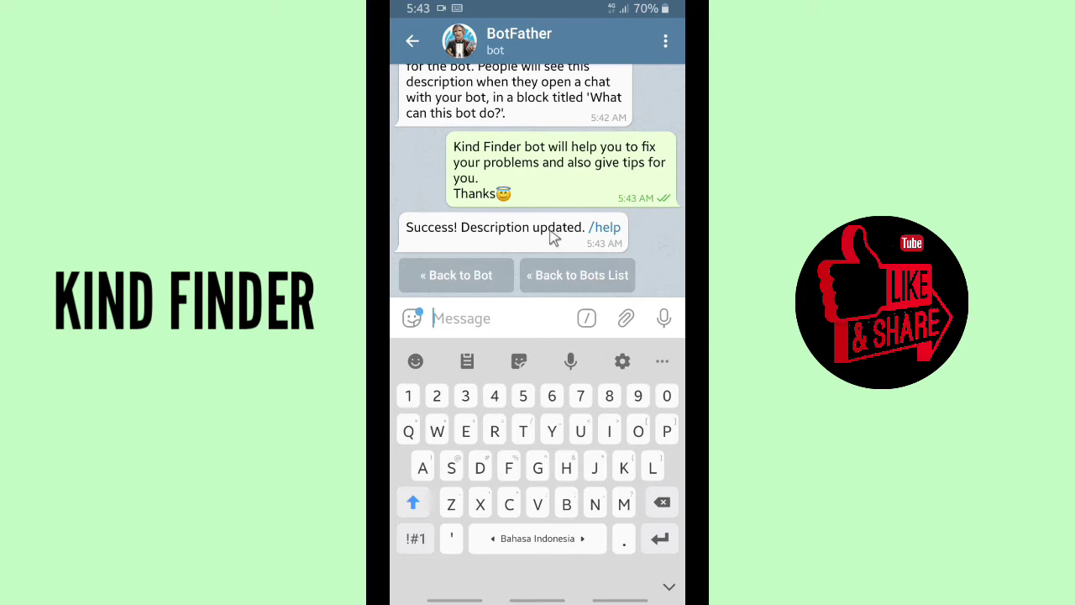
# Return to the bots list and bring up Kind Finder's Edit Bot info card.
pyautogui.click(580, 277)
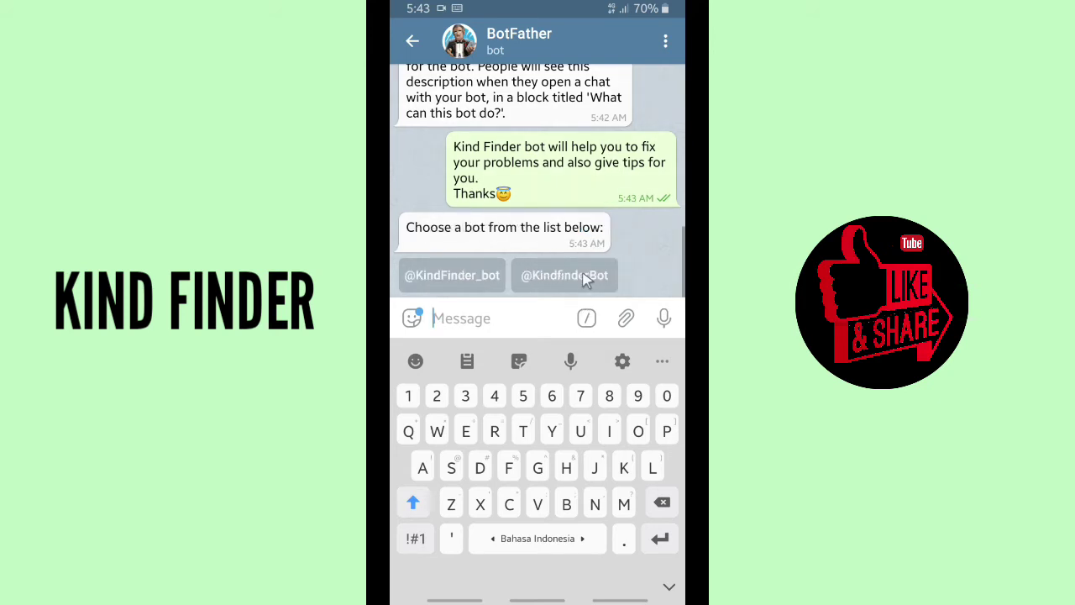
pyautogui.click(451, 277)
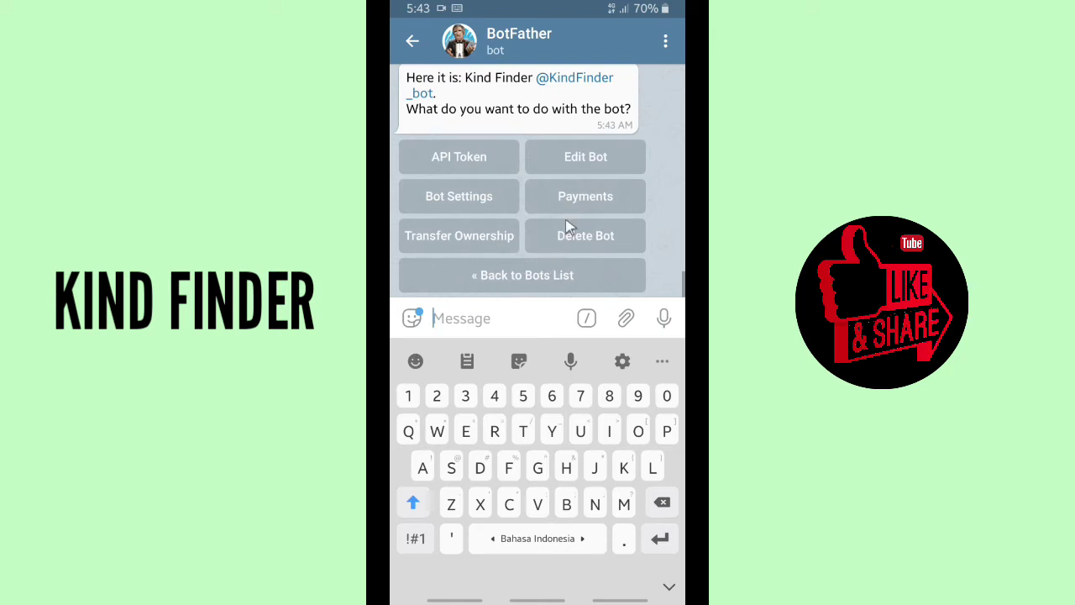
pyautogui.click(574, 161)
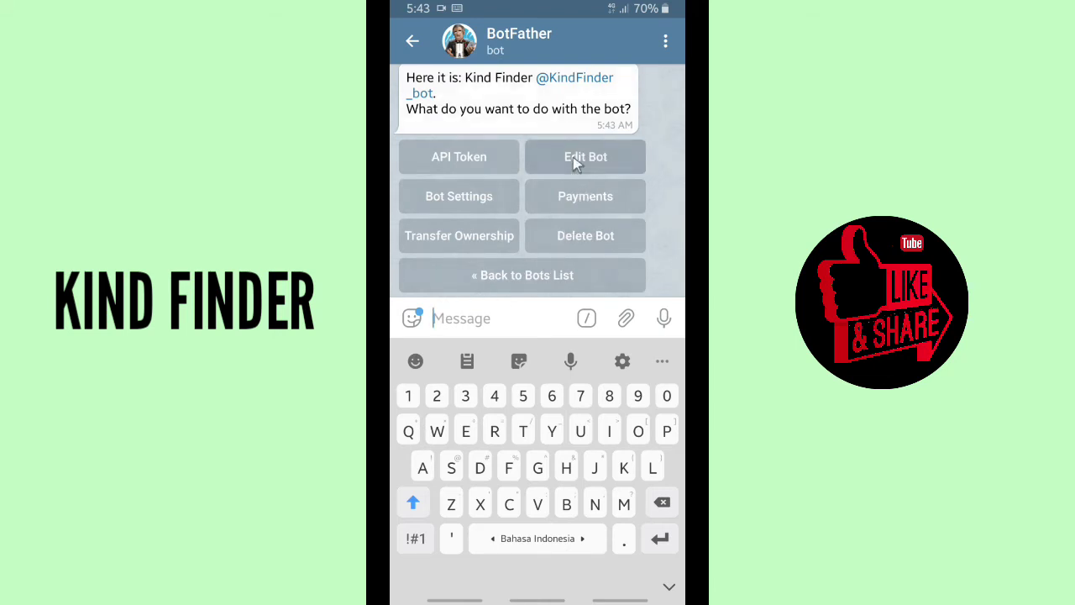
pyautogui.scroll(2, 511, 186)
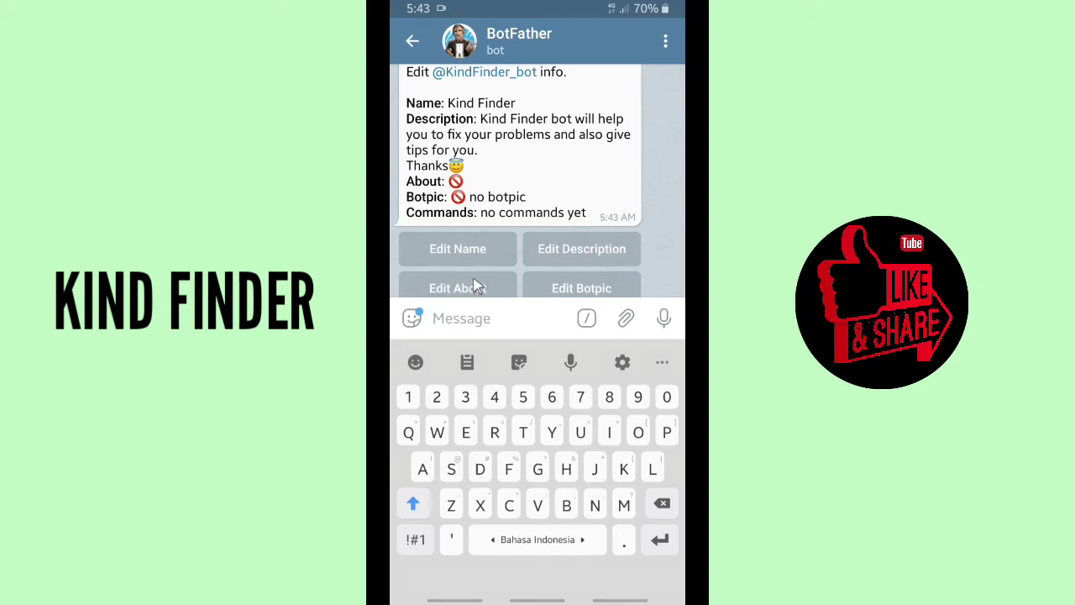
pyautogui.press('Escape')
pyautogui.scroll(-1, 465, 423)
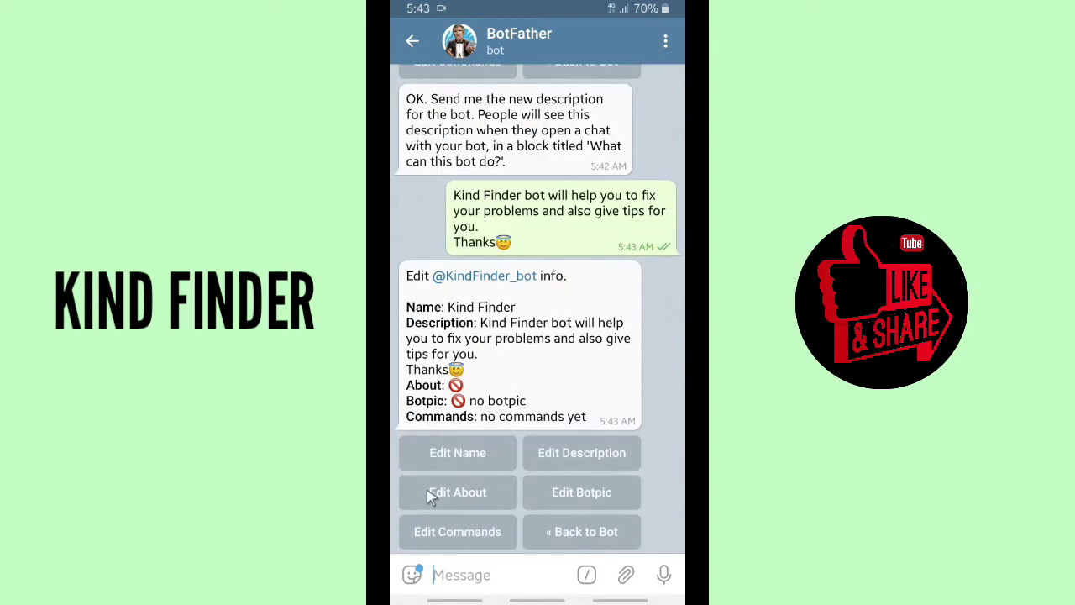
# Choose Edit About and draft 'Kind Finder is a bot that helps to find what you nees to know'.
pyautogui.click(454, 492)
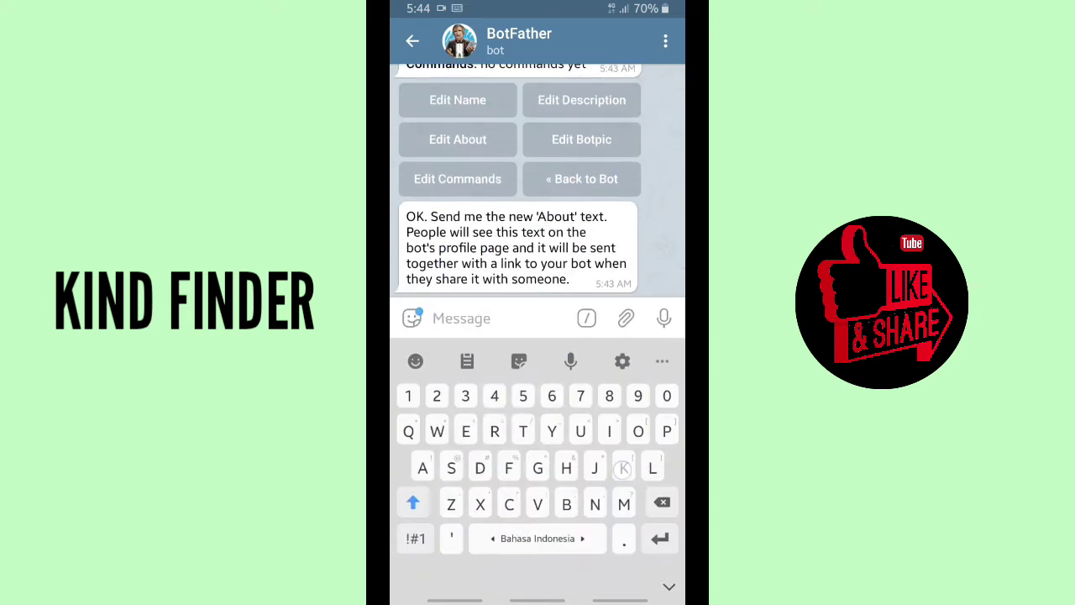
pyautogui.write('Kind Dins')
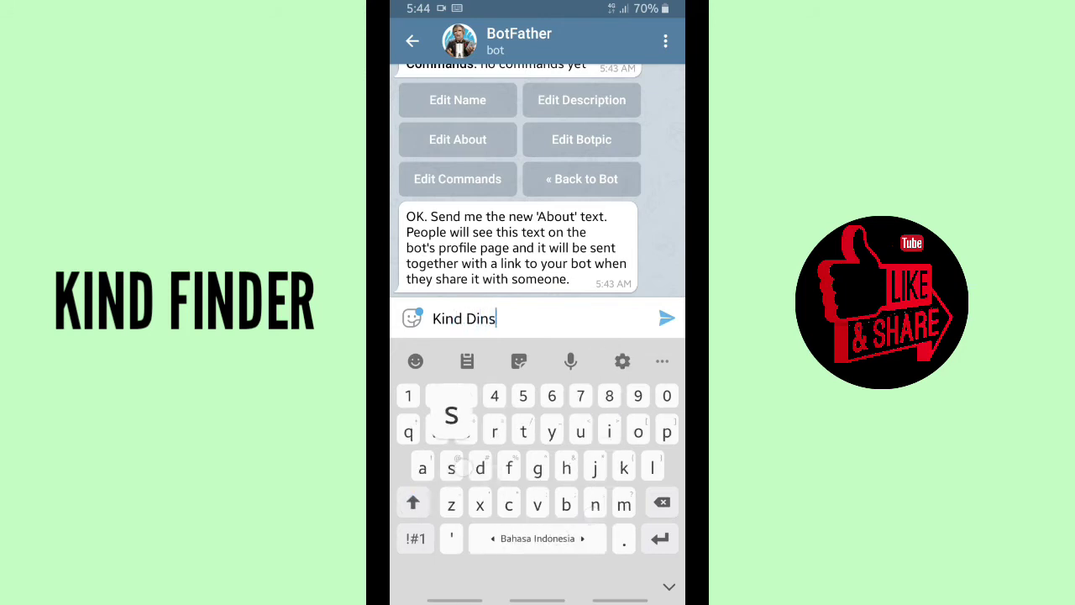
pyautogui.write('er')
pyautogui.press('BackSpace')
pyautogui.press('BackSpace')
pyautogui.press('BackSpace')
pyautogui.press('BackSpace')
pyautogui.press('BackSpace')
pyautogui.press('BackSpace')
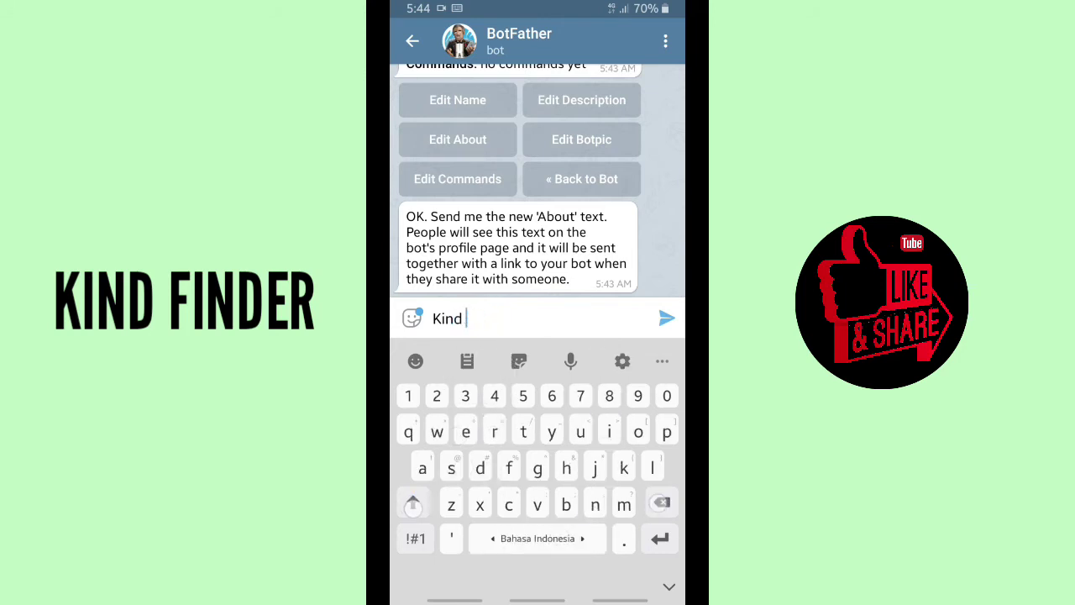
pyautogui.write('Finder i')
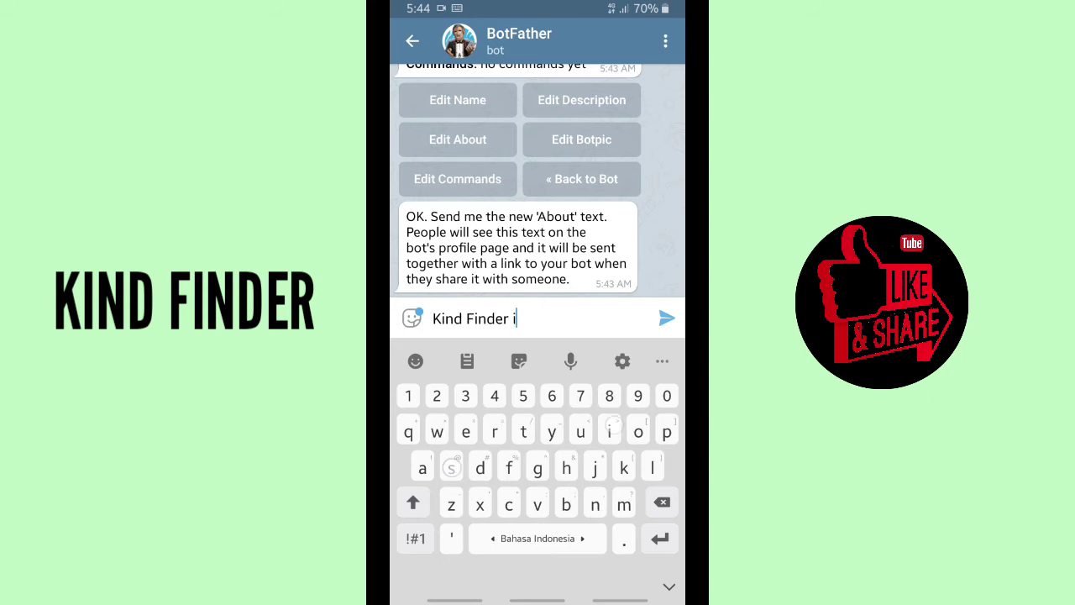
pyautogui.write('s a bot that')
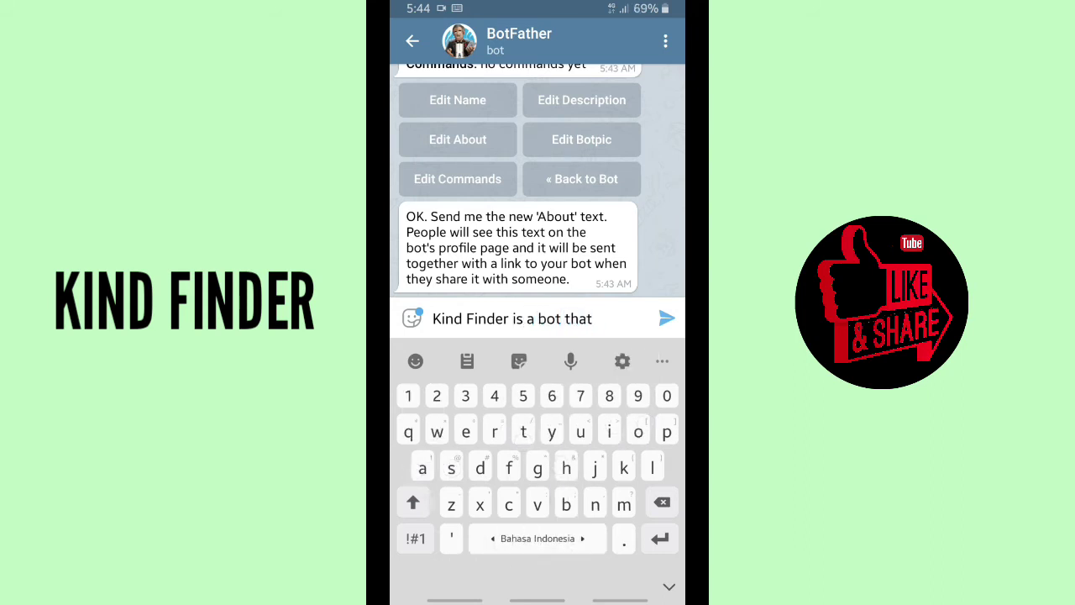
pyautogui.press('BackSpace')
pyautogui.press('BackSpace')
pyautogui.press('BackSpace')
pyautogui.press('BackSpace')
pyautogui.press('BackSpace')
pyautogui.write('that')
pyautogui.write(' will')
pyautogui.press('BackSpace')
pyautogui.press('BackSpace')
pyautogui.press('BackSpace')
pyautogui.press('BackSpace')
pyautogui.write('helps to f')
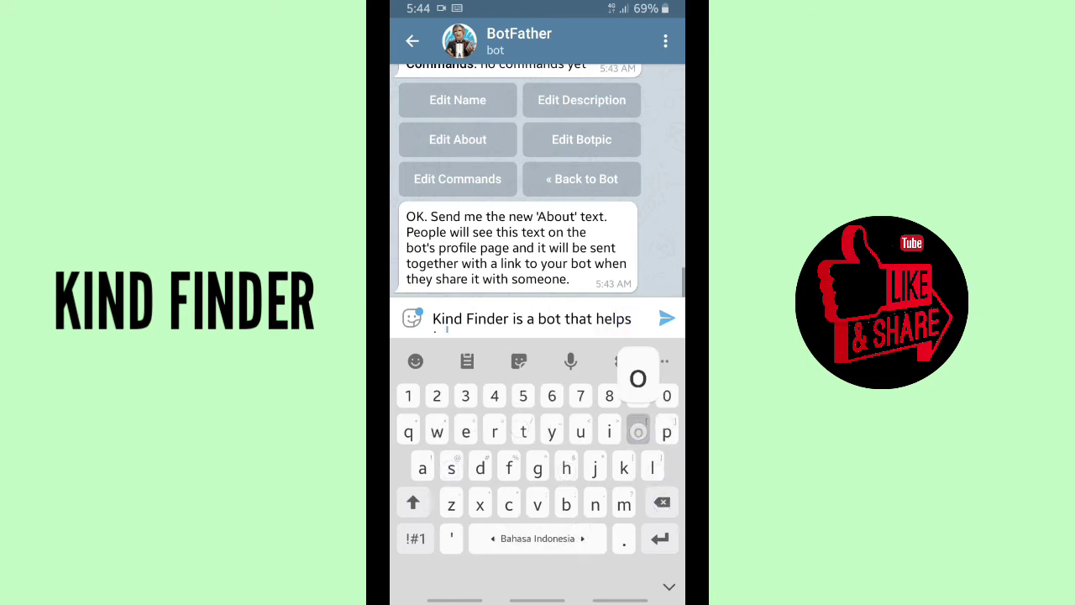
pyautogui.write('in')
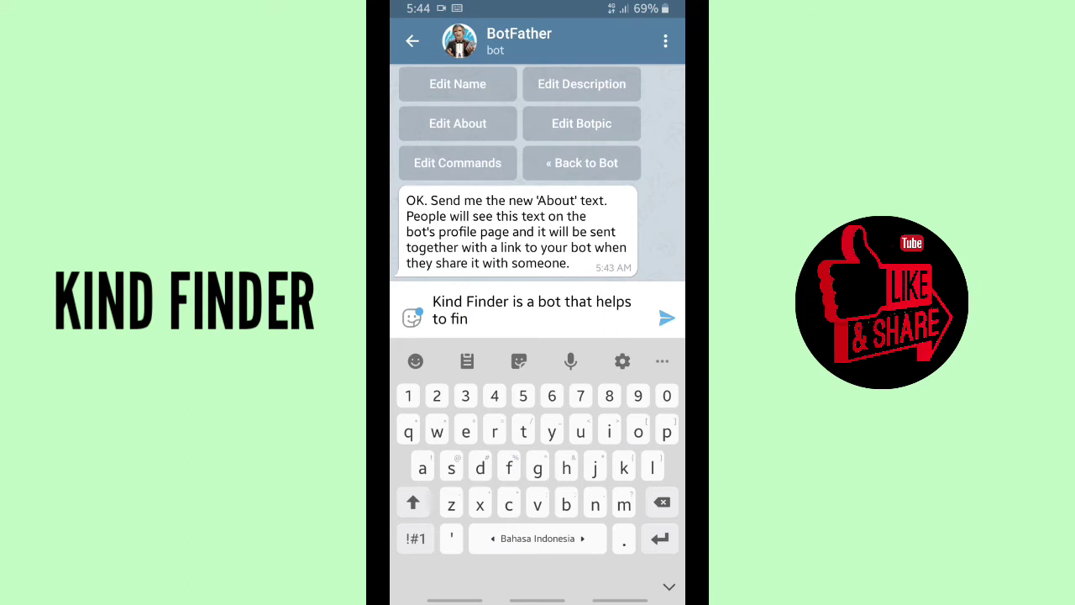
pyautogui.write('d what you nees t')
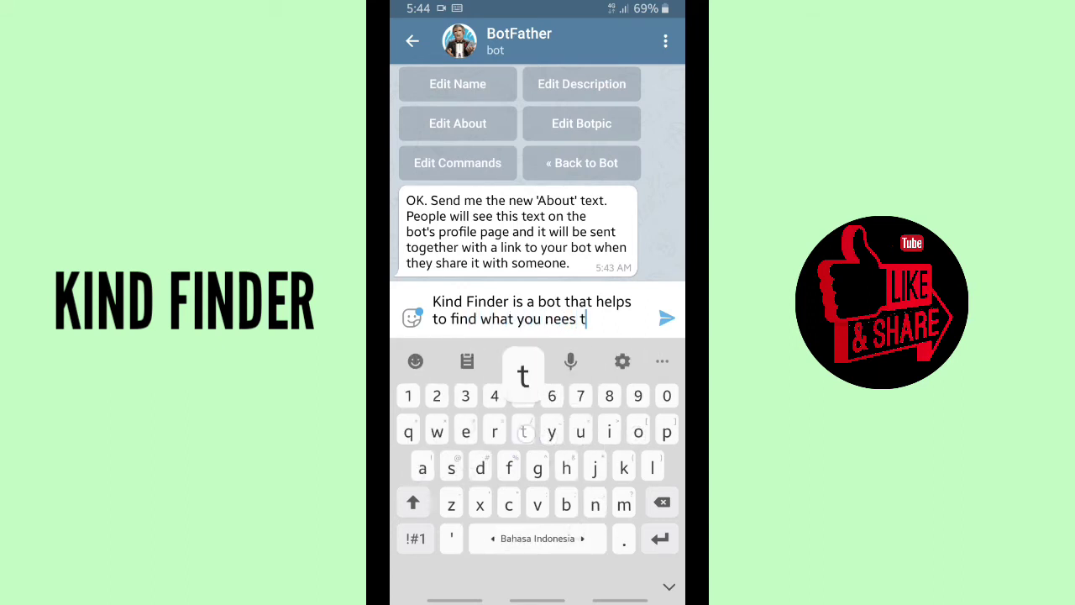
pyautogui.write('o know')
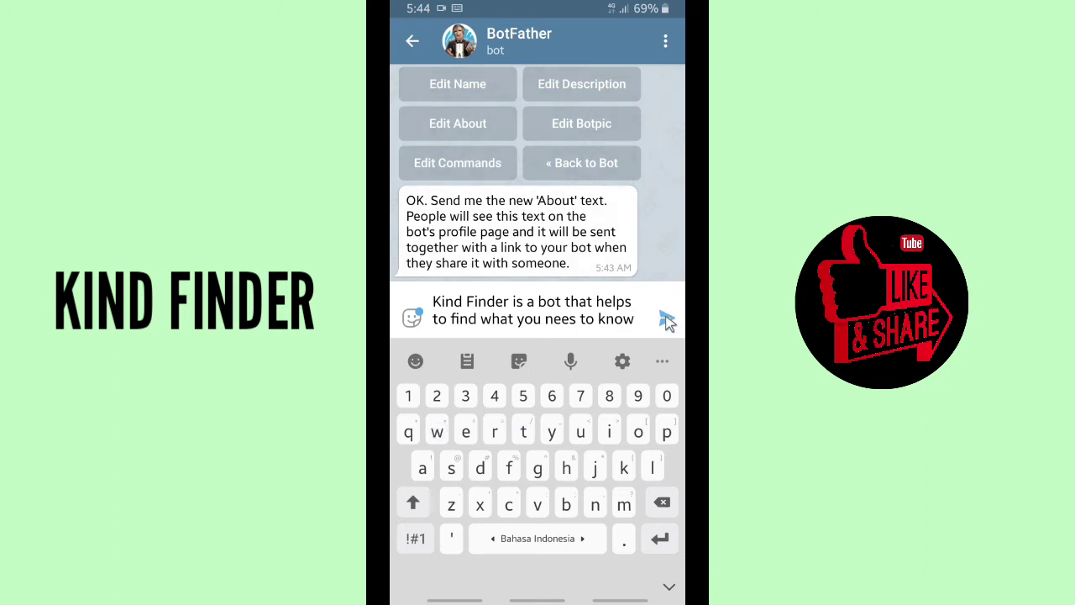
# Send the About text to BotFather and scroll back through the chat.
pyautogui.click(665, 319)
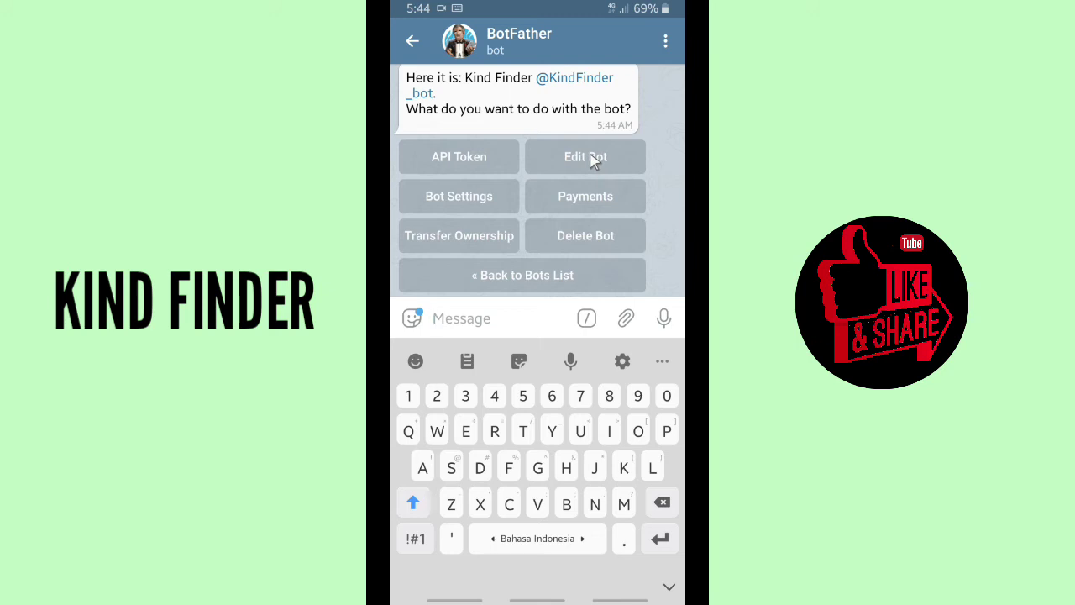
pyautogui.scroll(2, 592, 161)
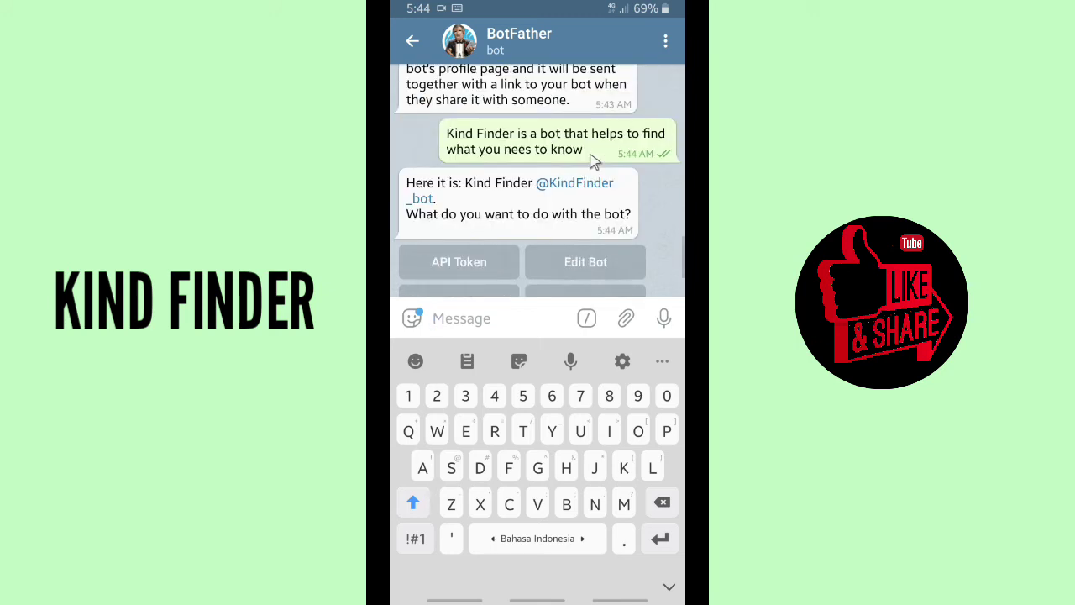
pyautogui.scroll(5, 591, 164)
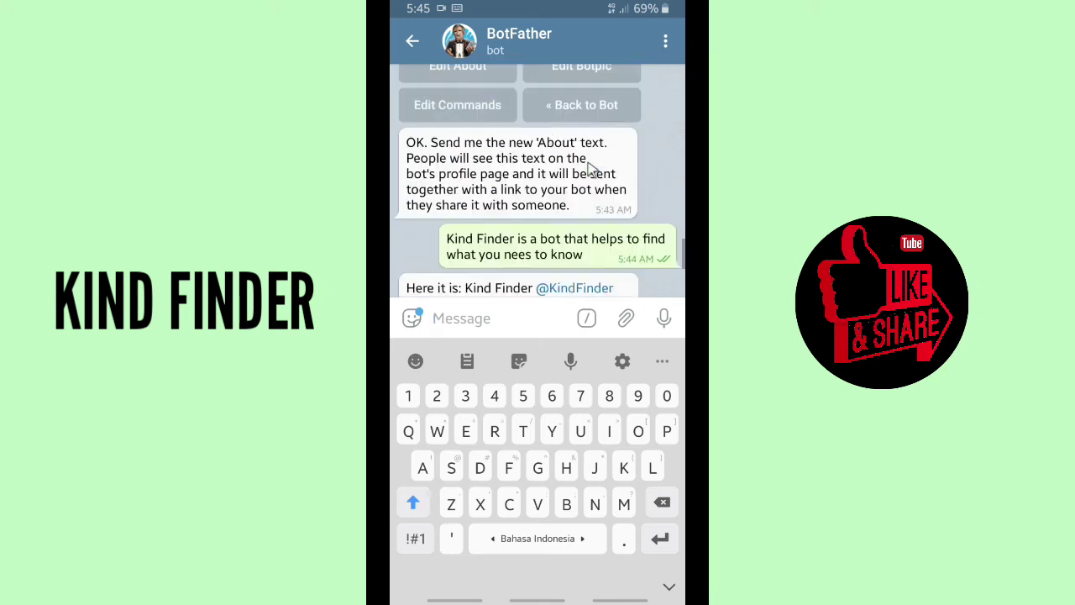
pyautogui.scroll(2, 590, 165)
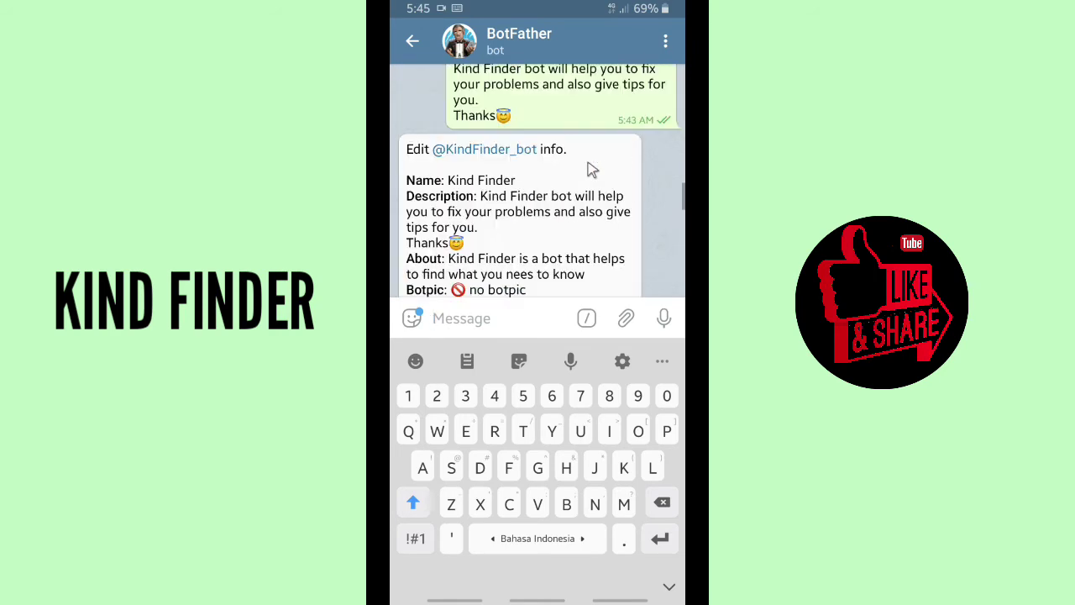
pyautogui.scroll(4, 591, 167)
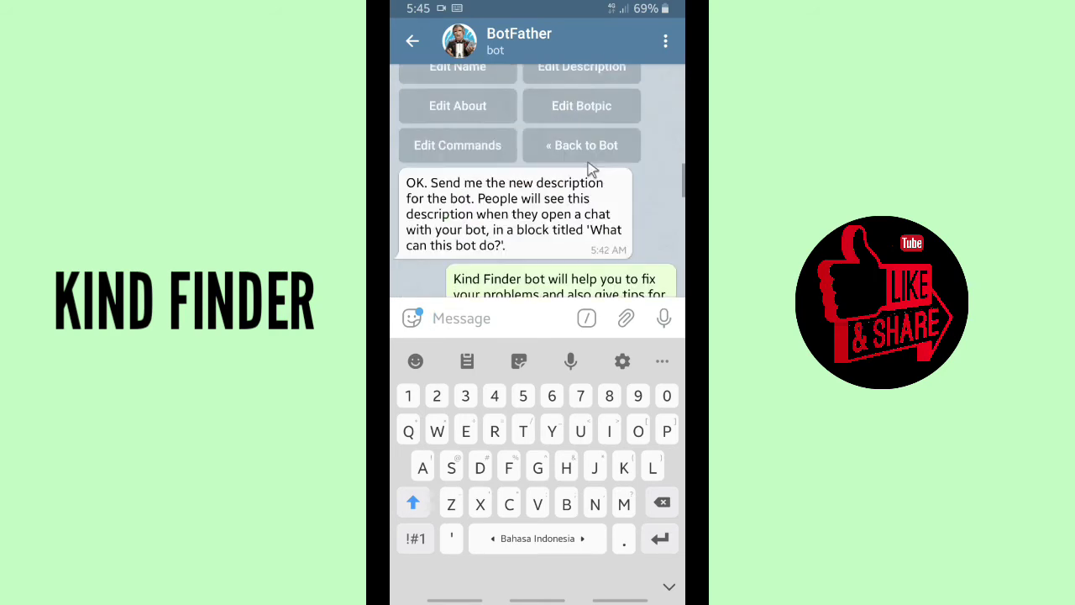
pyautogui.scroll(2, 580, 144)
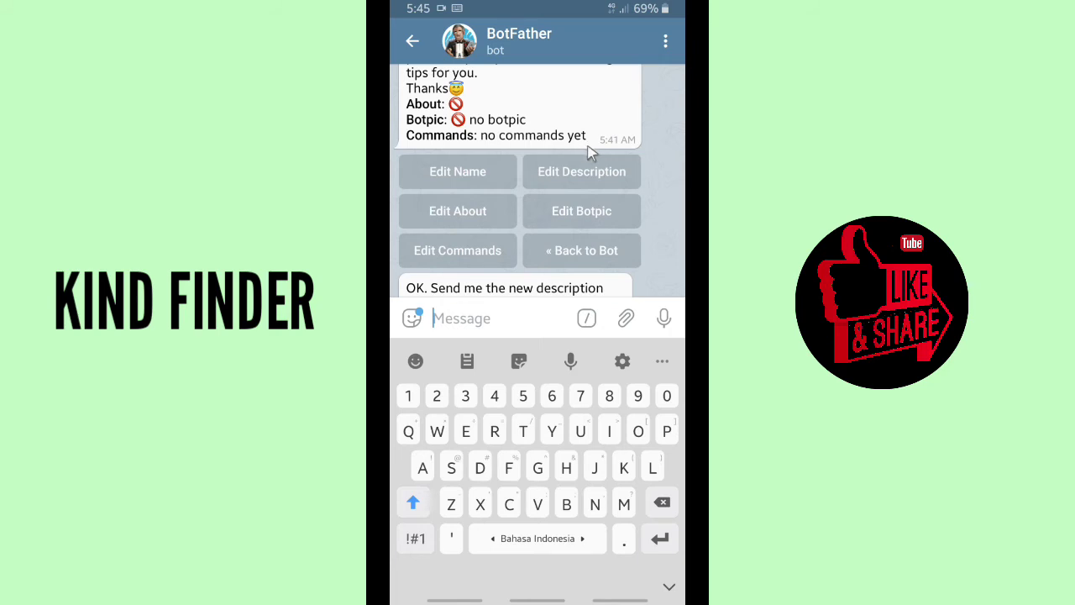
pyautogui.scroll(2, 573, 174)
# Reopen the Edit Bot options under the Kind Finder bot message.
pyautogui.scroll(-6, 565, 168)
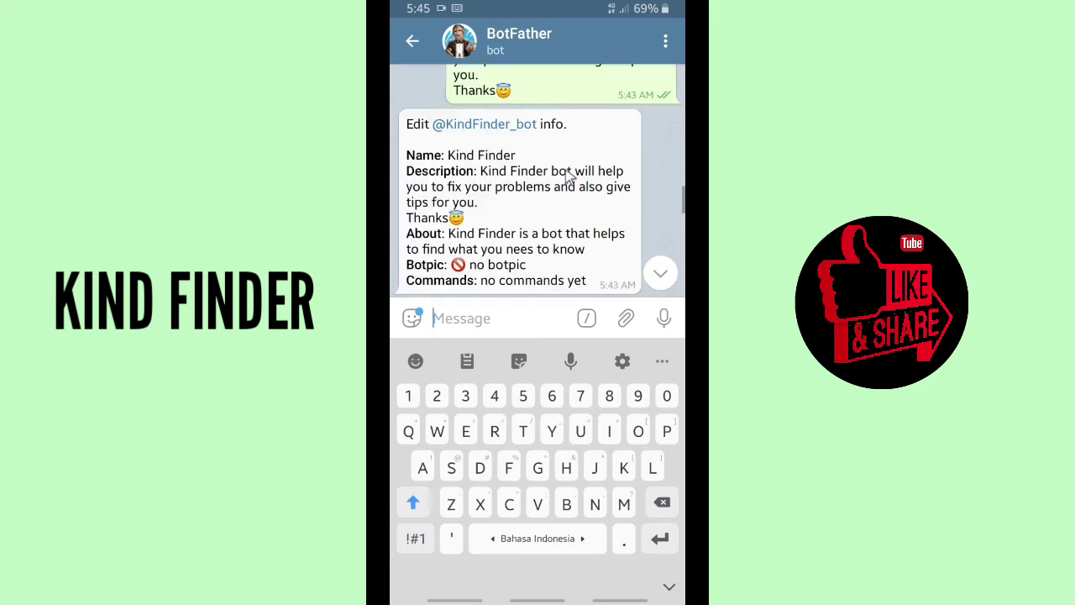
pyautogui.scroll(-1, 570, 176)
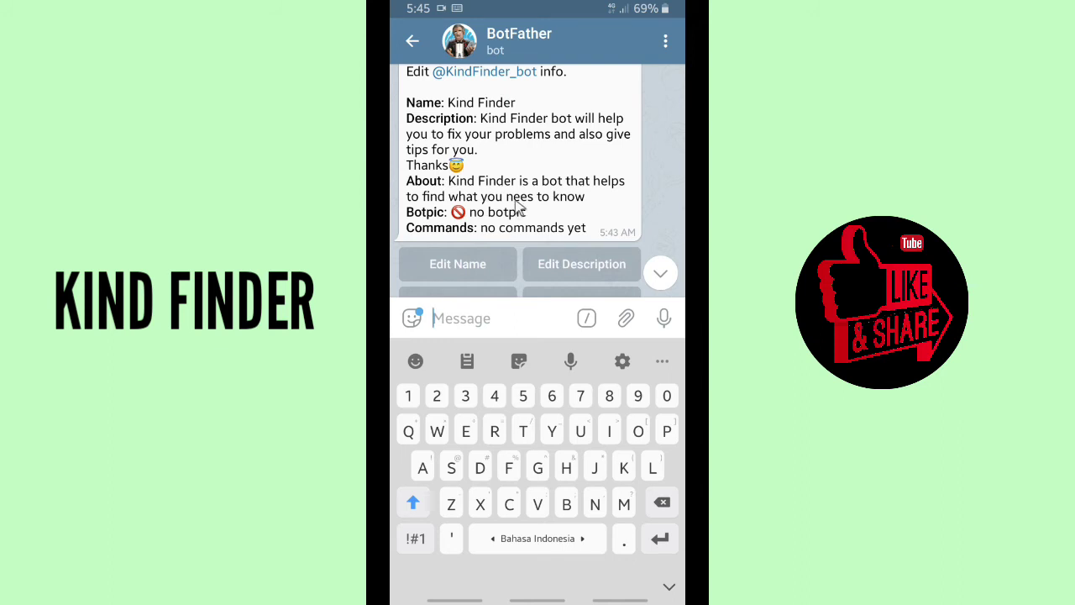
pyautogui.scroll(-1, 521, 206)
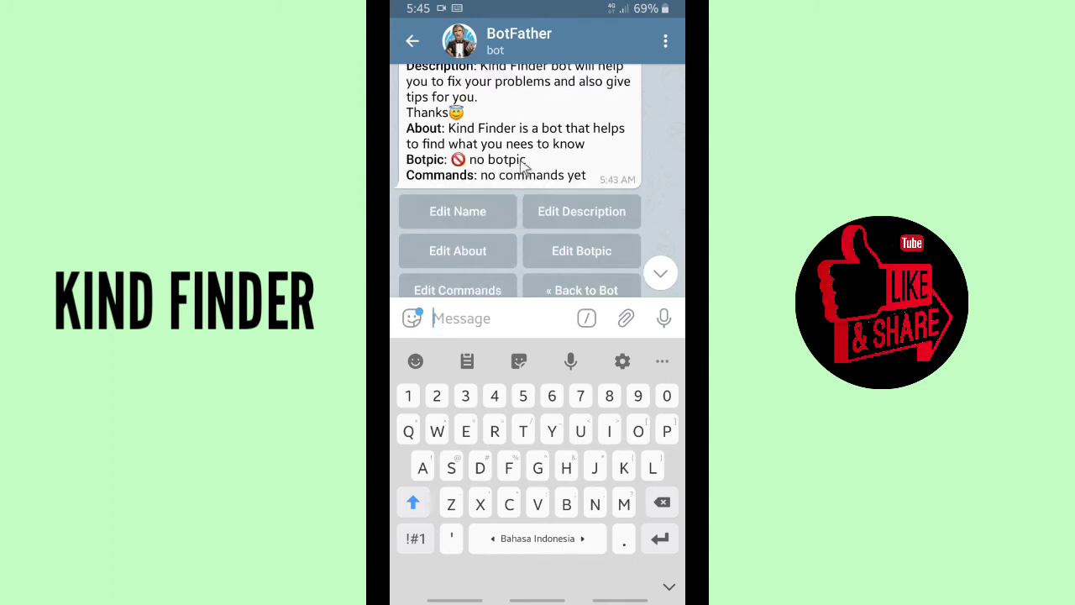
pyautogui.scroll(-4, 491, 172)
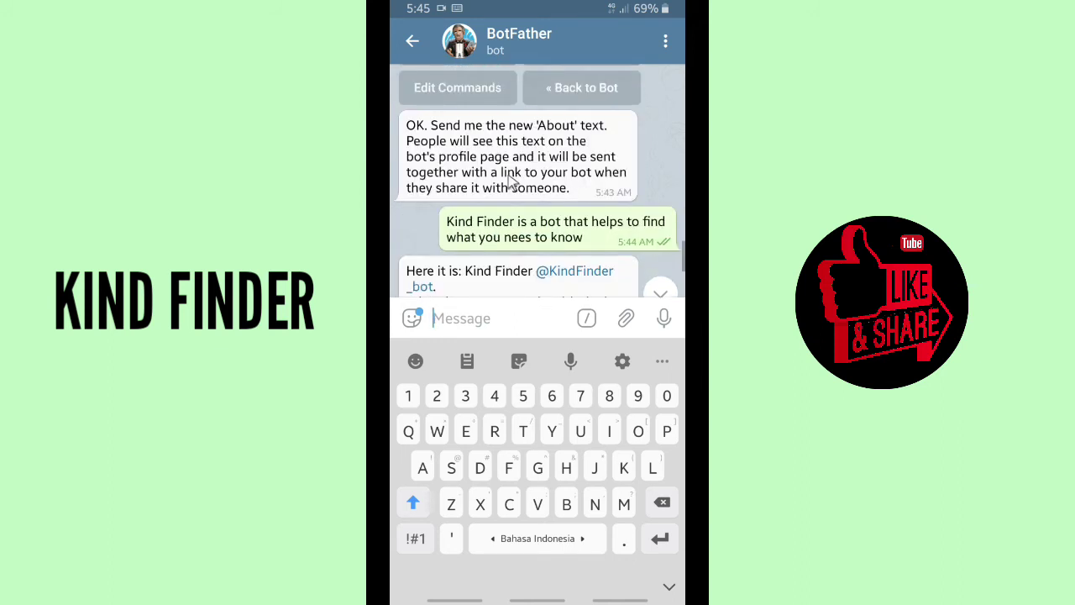
pyautogui.scroll(-4, 495, 194)
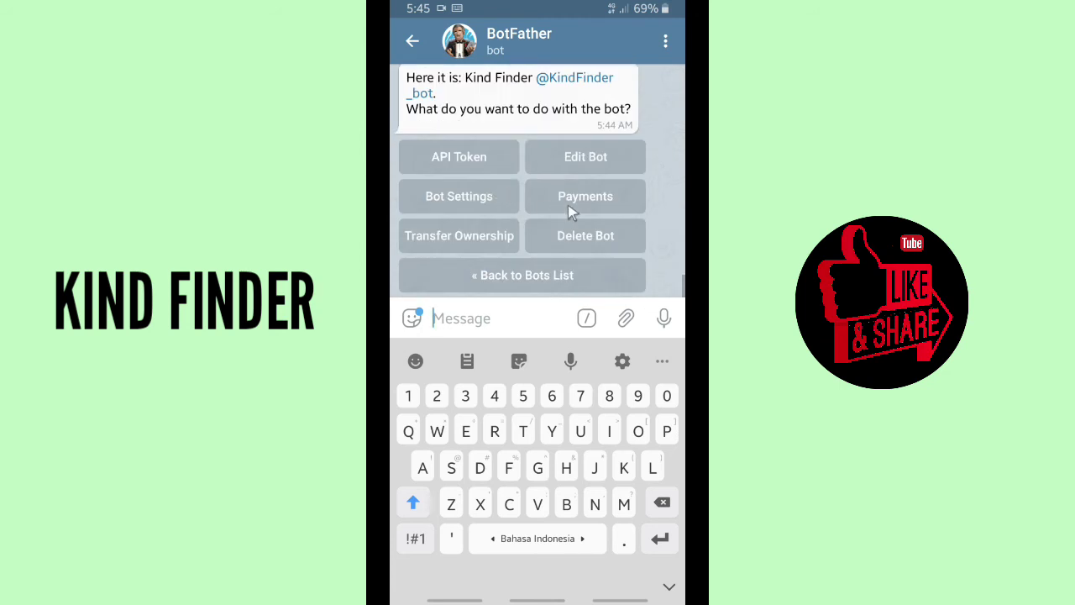
pyautogui.click(581, 151)
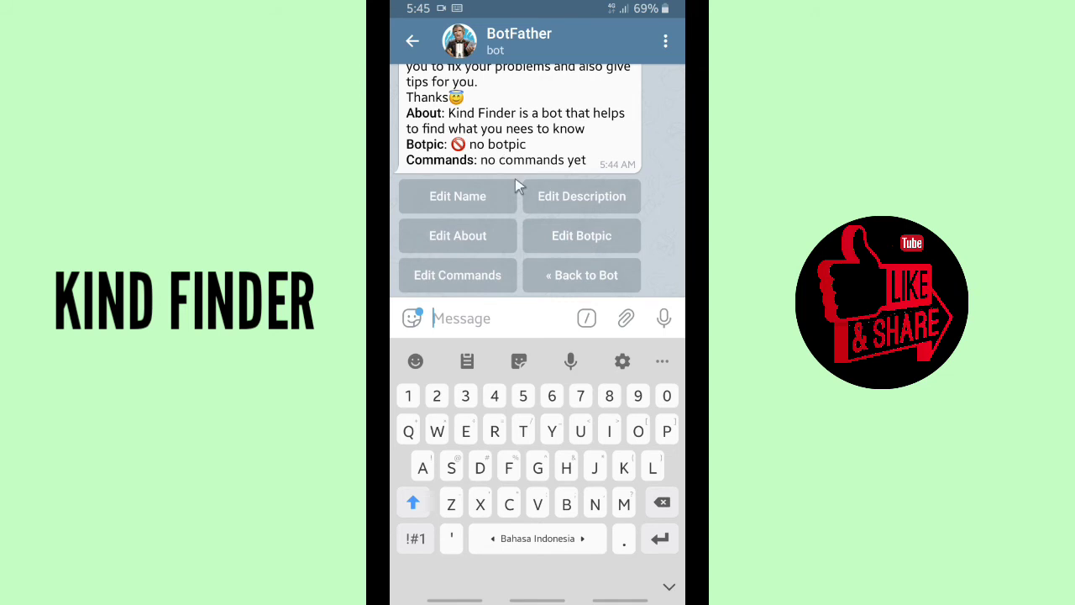
pyautogui.scroll(1, 523, 220)
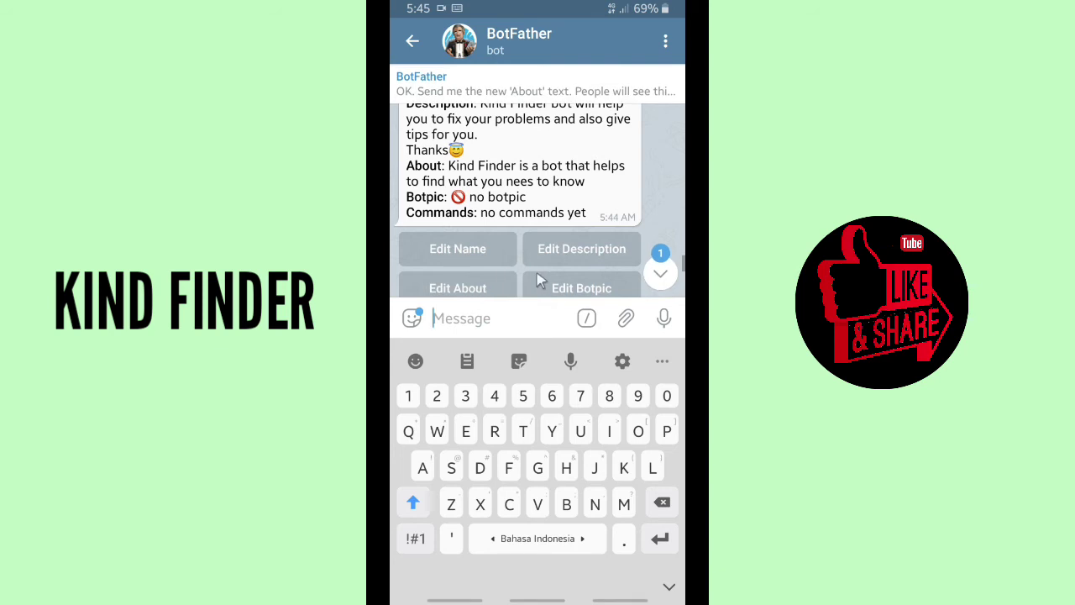
# Send the About text 'Kind Finder is a bot that will help you to find what you need and what you should know'.
pyautogui.click(660, 271)
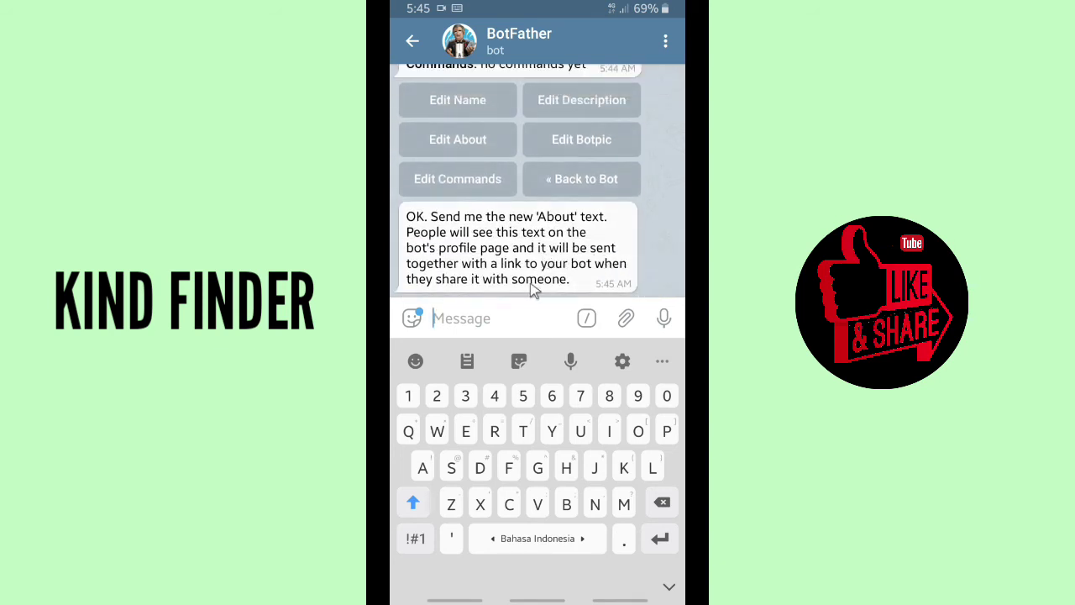
pyautogui.write('Kind D')
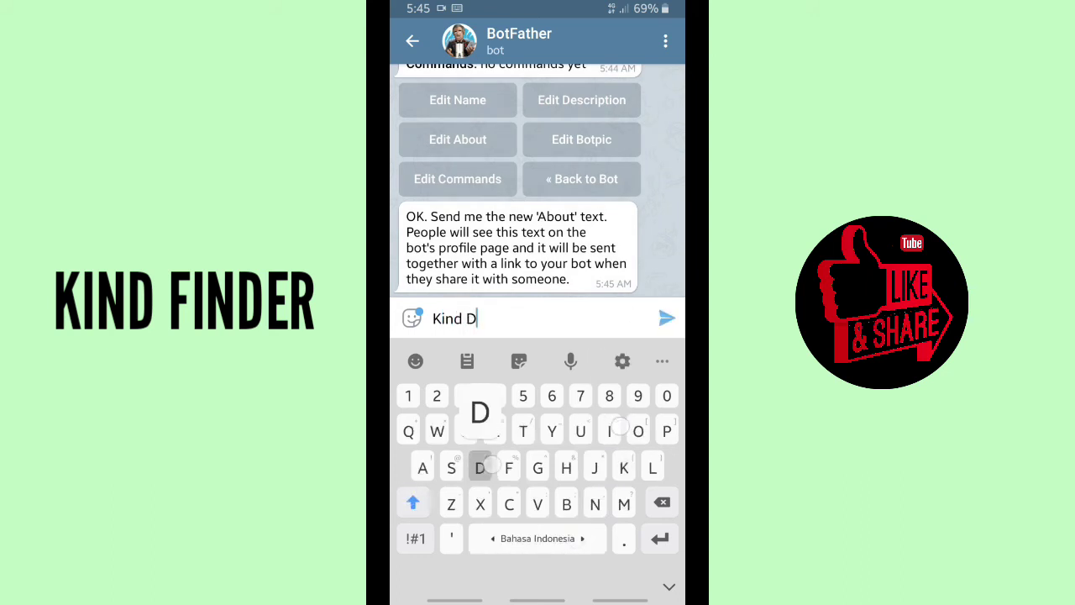
pyautogui.write('inderb')
pyautogui.press('BackSpace')
pyautogui.press('BackSpace')
pyautogui.press('BackSpace')
pyautogui.press('BackSpace')
pyautogui.press('BackSpace')
pyautogui.press('BackSpace')
pyautogui.press('BackSpace')
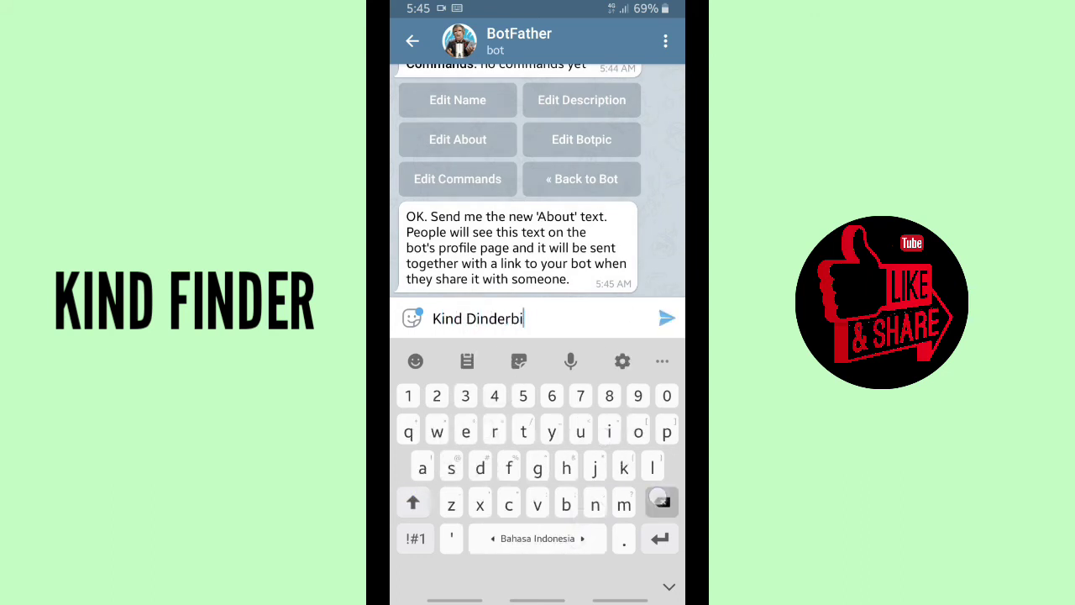
pyautogui.write('Fin')
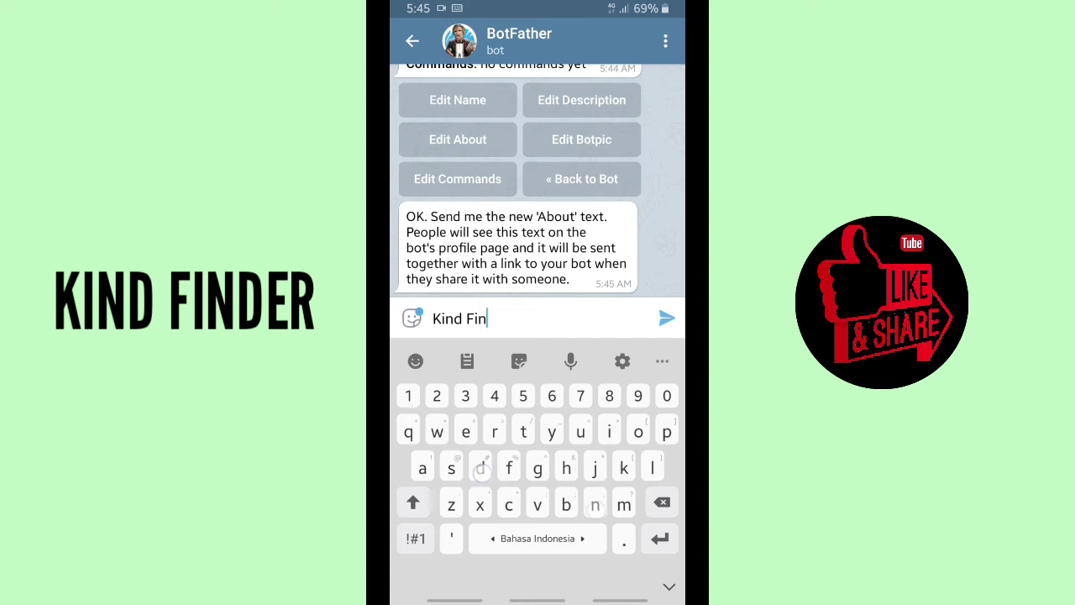
pyautogui.write('der is a b')
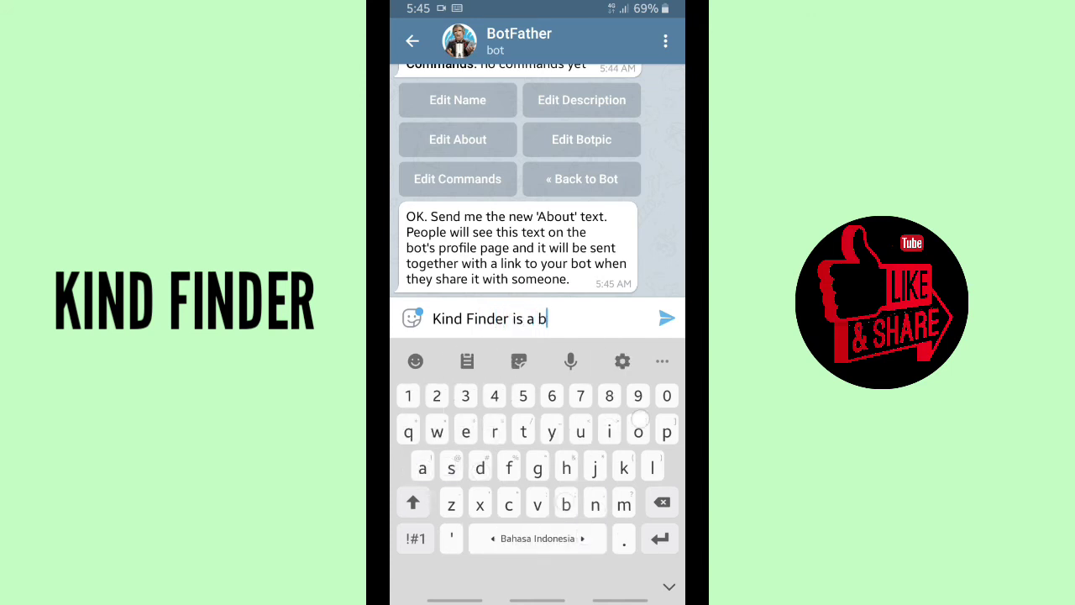
pyautogui.write('ot that will')
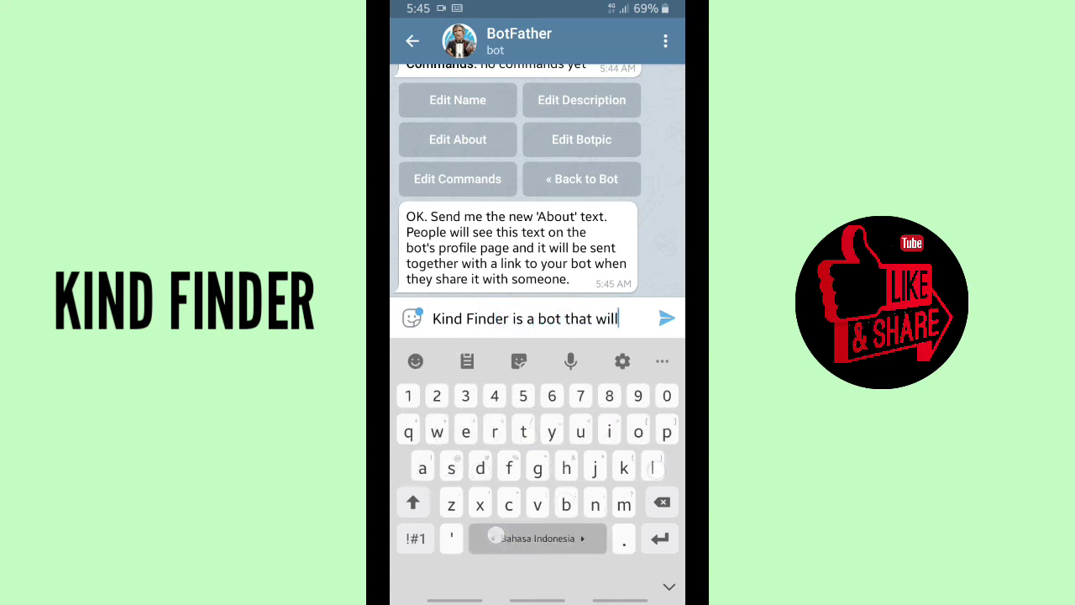
pyautogui.write(' help you ')
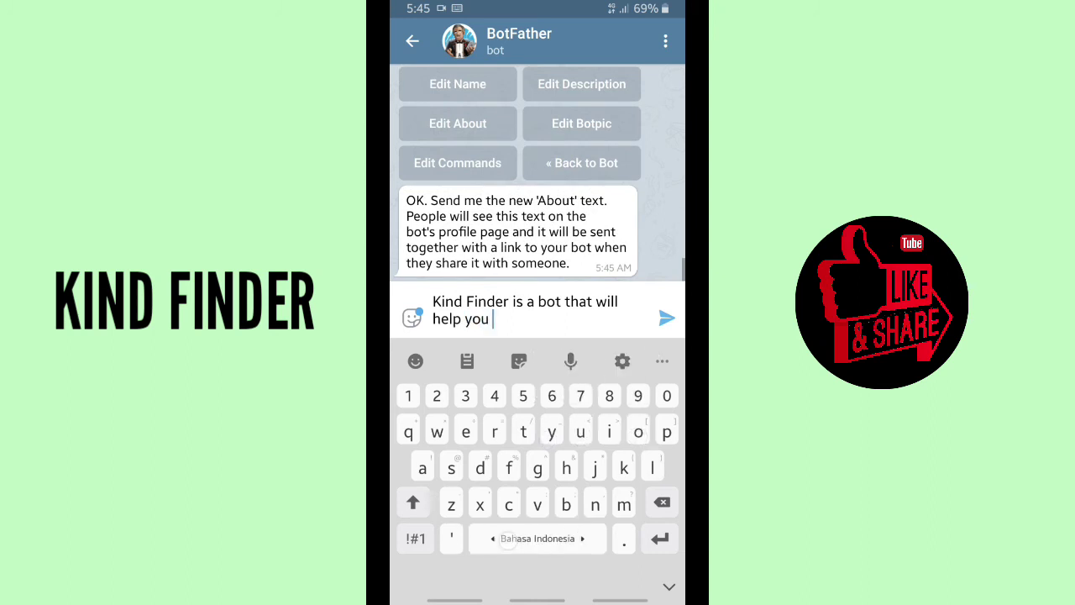
pyautogui.write('to find what you neex')
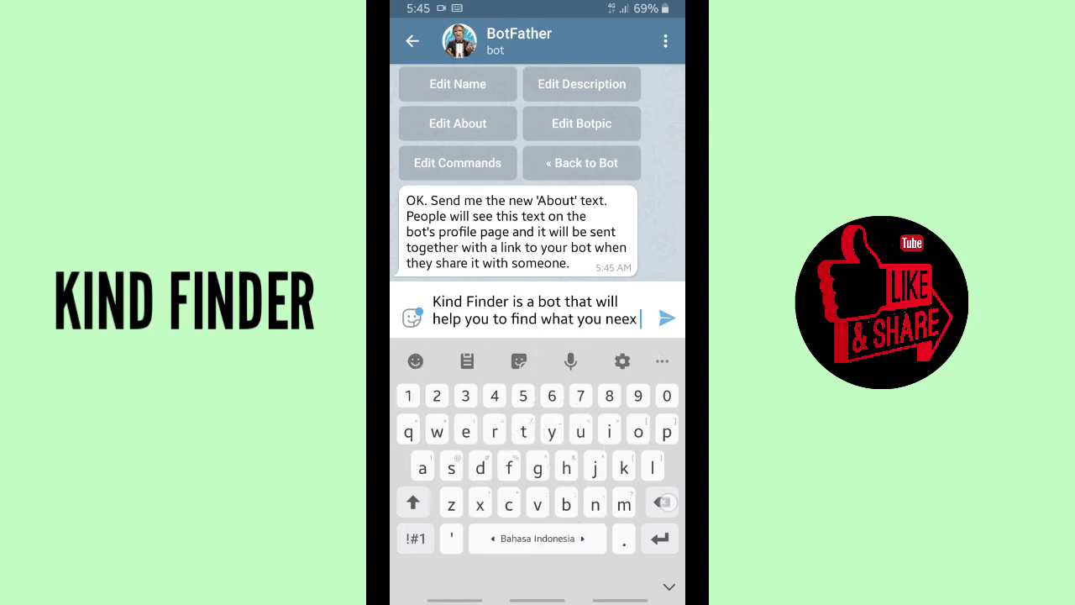
pyautogui.press('BackSpace')
pyautogui.write('d and whats')
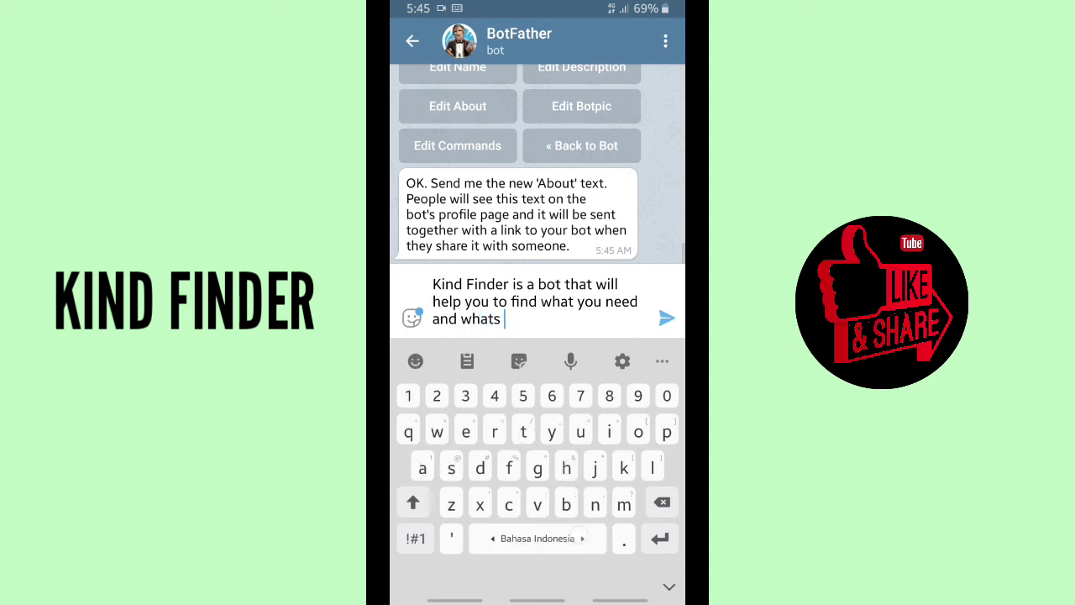
pyautogui.press('BackSpace')
pyautogui.write('you sh')
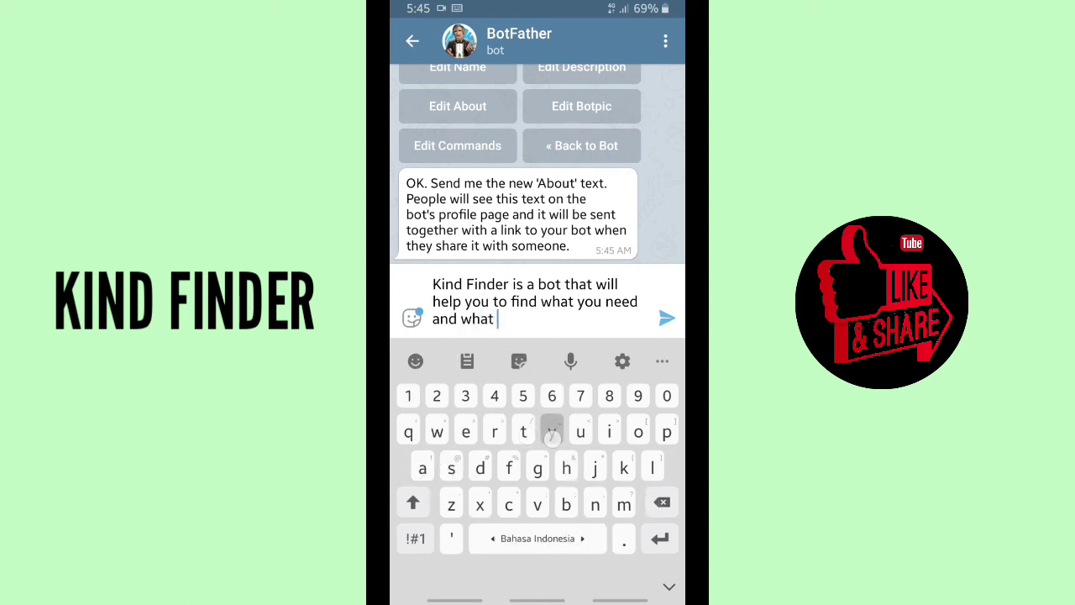
pyautogui.write('ould')
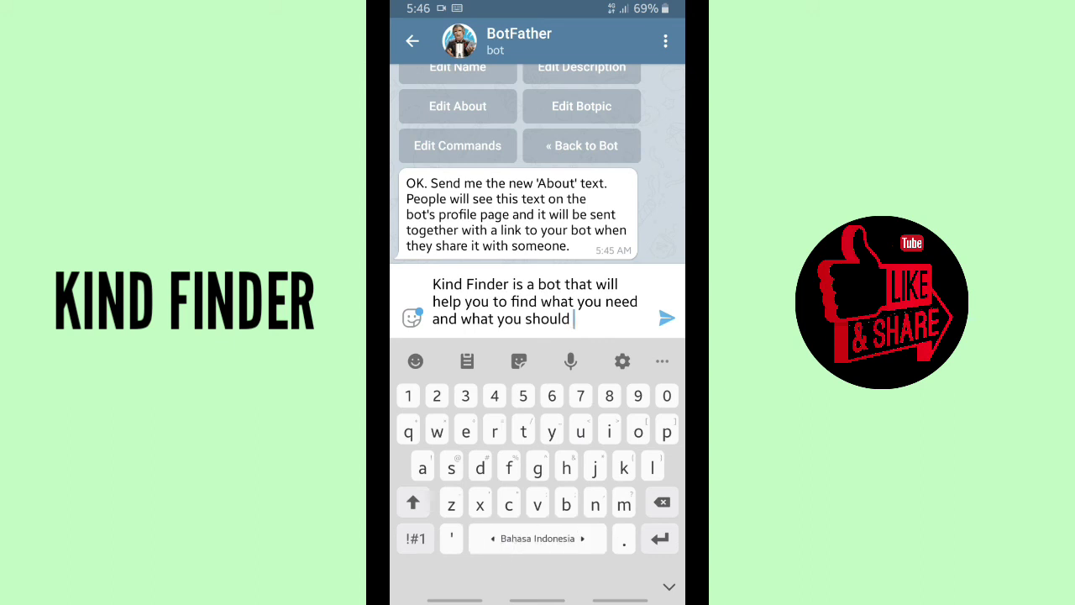
pyautogui.write(' know')
pyautogui.click(666, 317)
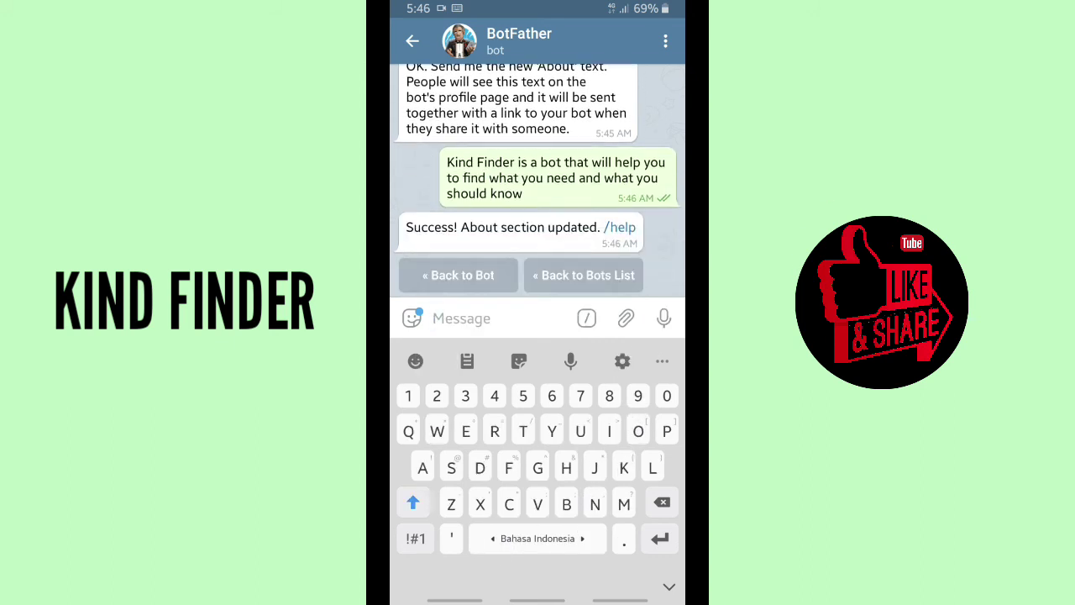
pyautogui.click(607, 272)
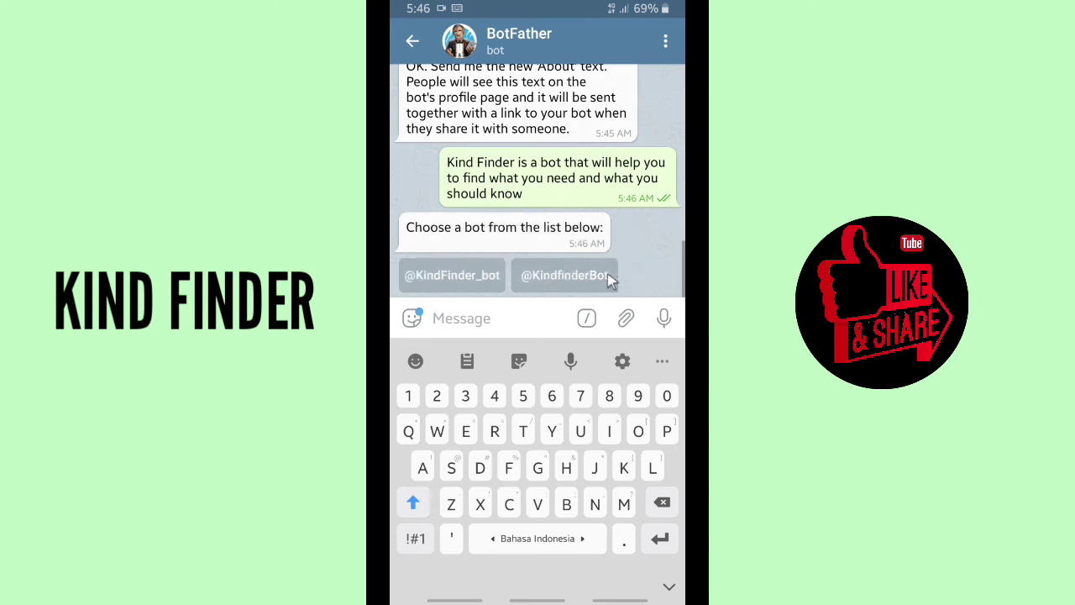
pyautogui.click(471, 275)
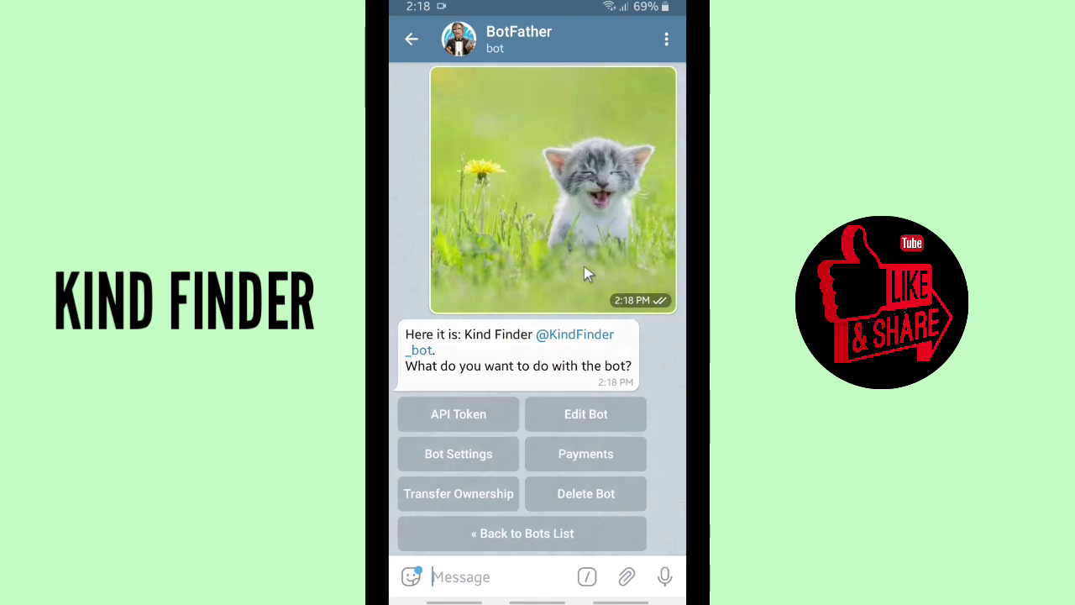
# Open the Kind Finder bot's chat and profile to check the updated Bio.
pyautogui.click(585, 336)
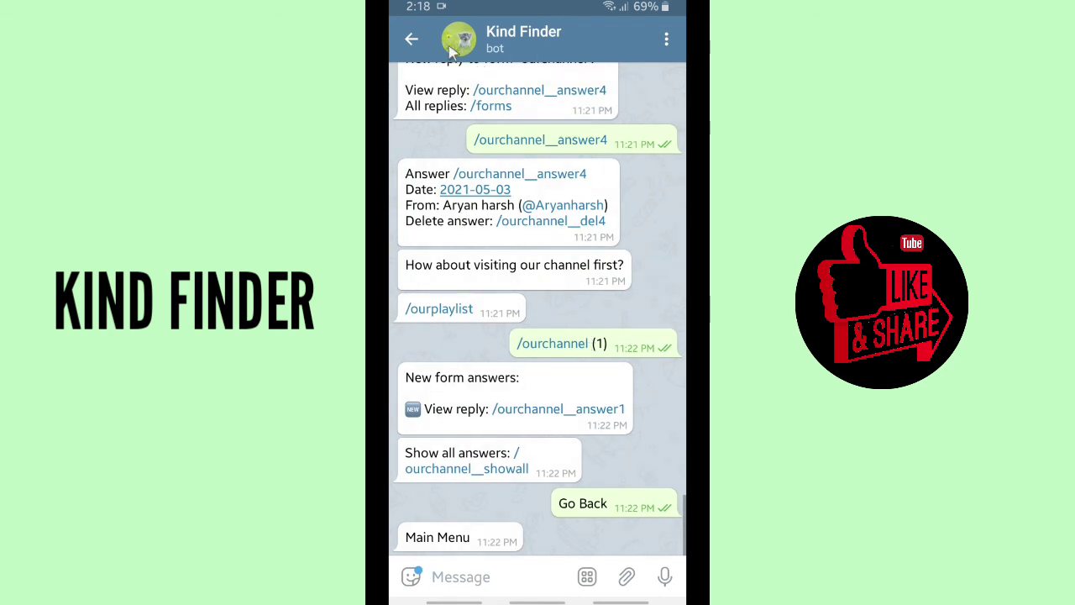
pyautogui.click(451, 51)
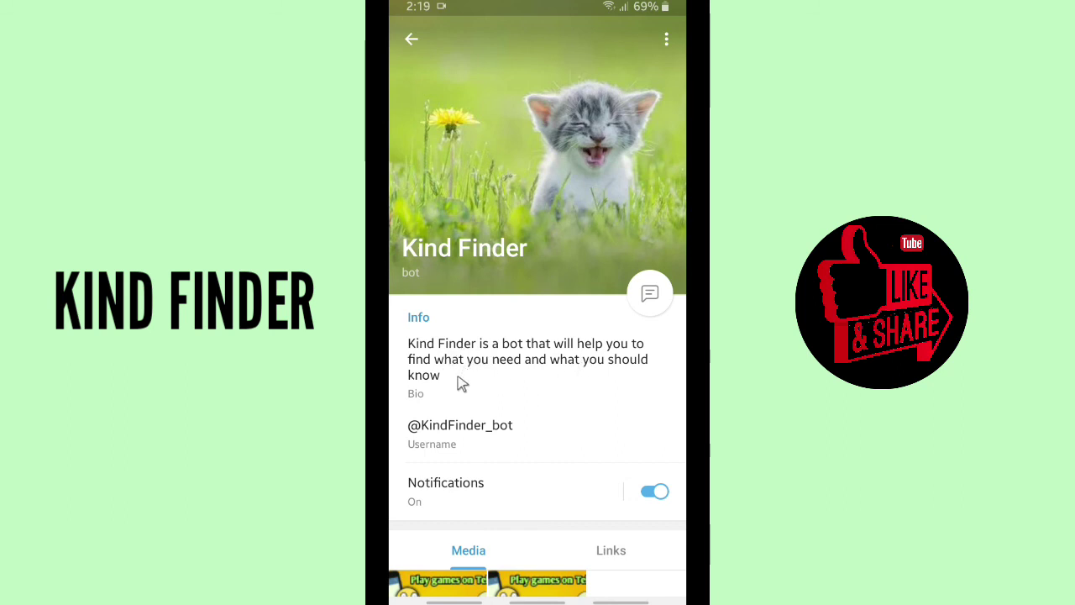
pyautogui.scroll(-1, 453, 428)
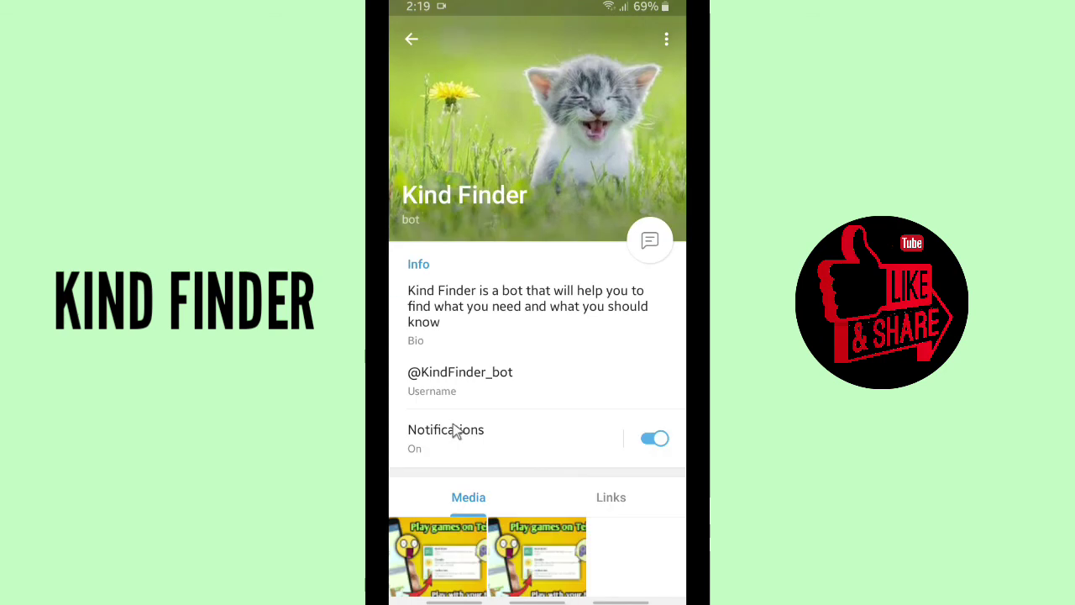
pyautogui.scroll(1, 455, 428)
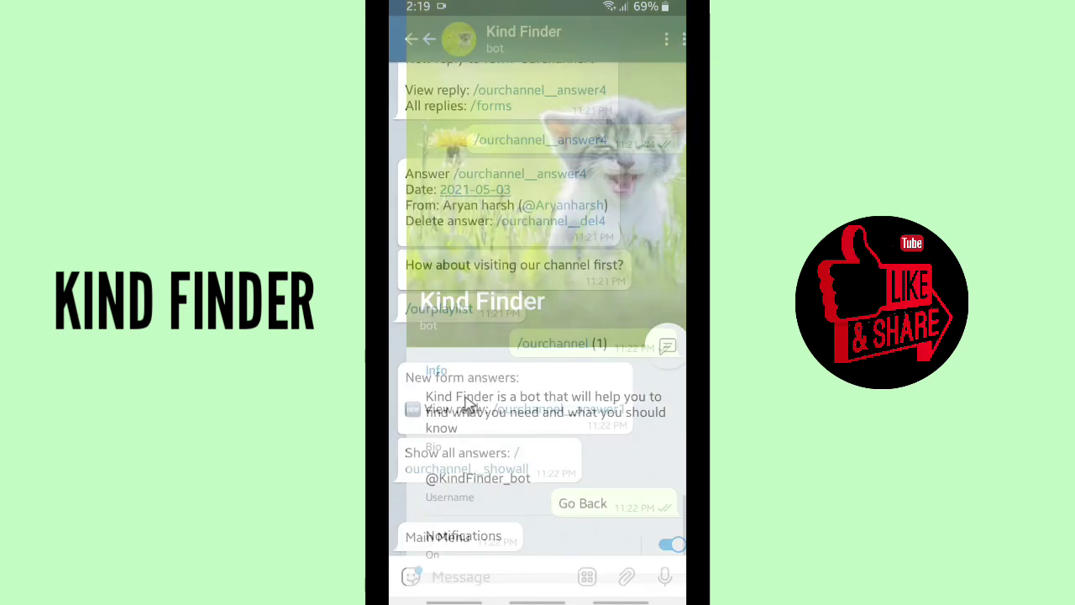